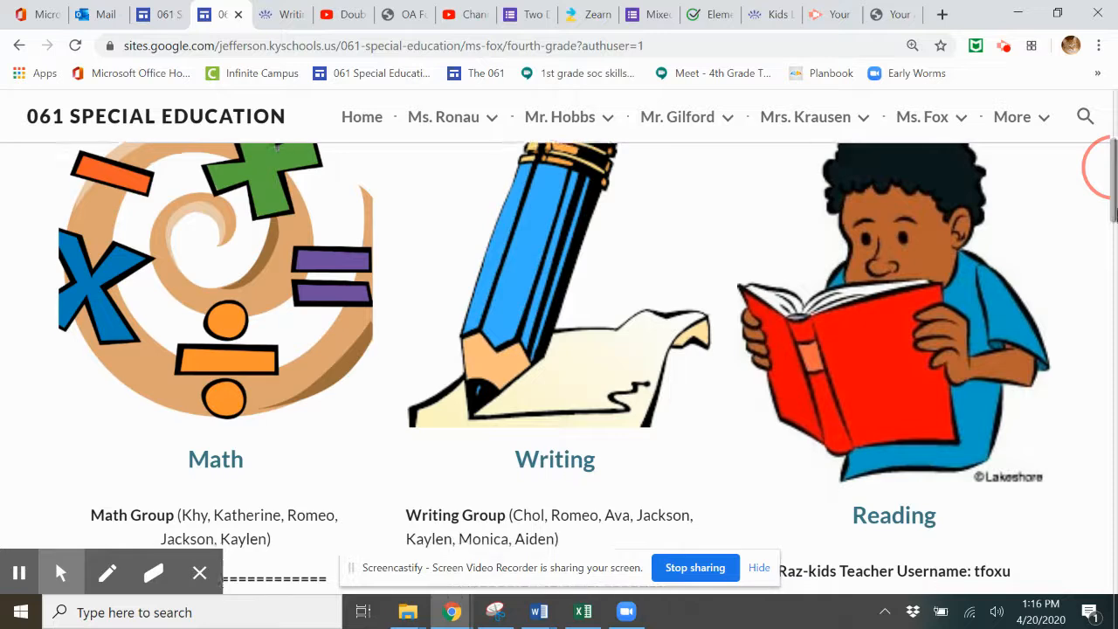
{"action": "scroll", "coordinate": [671, 342], "scroll_direction": "down", "scroll_amount": 3}
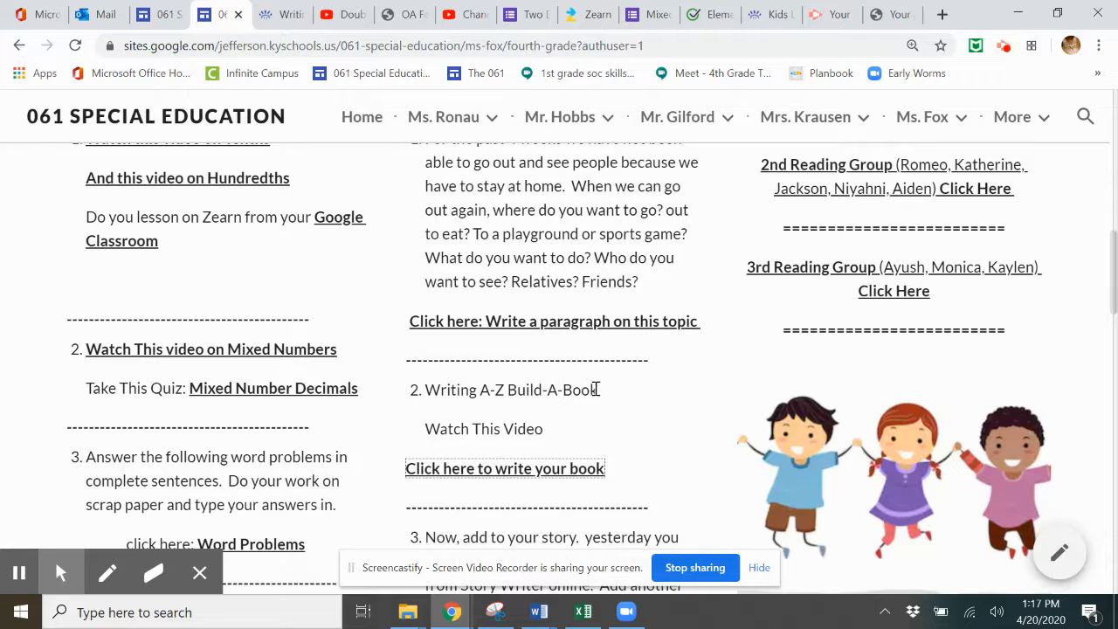
Step: Scroll to the class page's Writing section and follow the 'Click here to write your book' link
{"action": "left_click", "coordinate": [504, 471]}
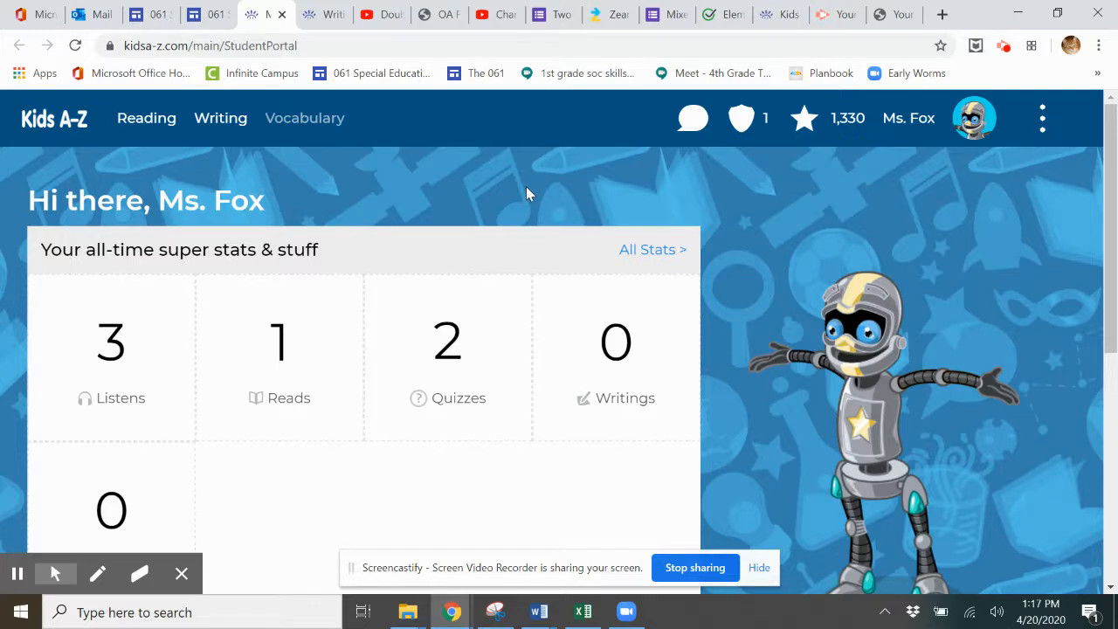
Step: Log out of the Kids A-Z student account from the three-dot menu
{"action": "left_click", "coordinate": [1042, 118]}
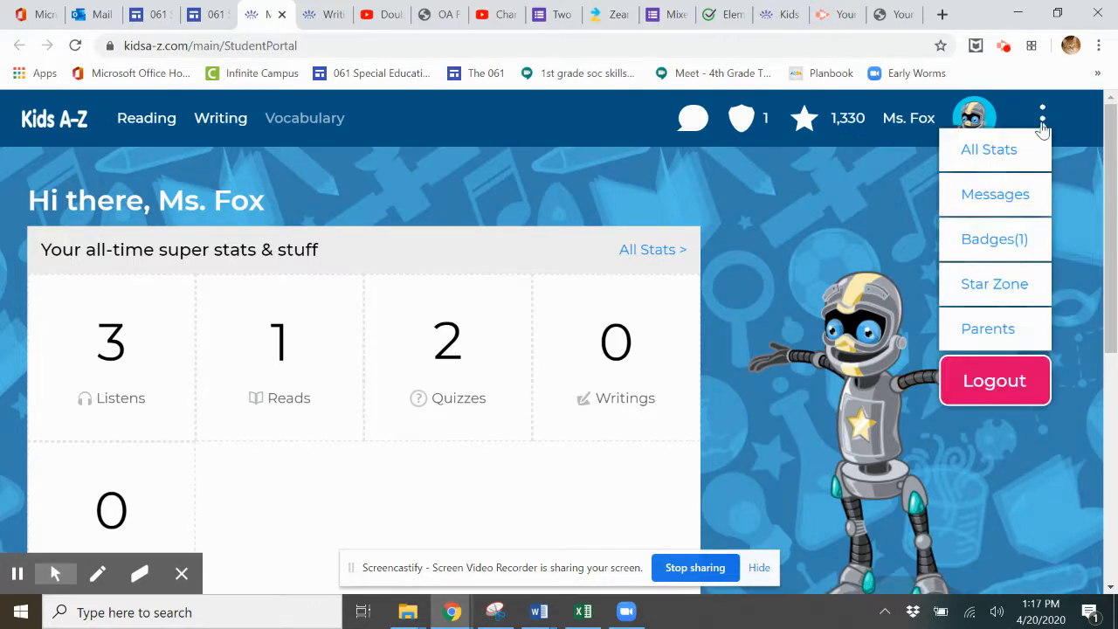
{"action": "left_click", "coordinate": [1014, 370]}
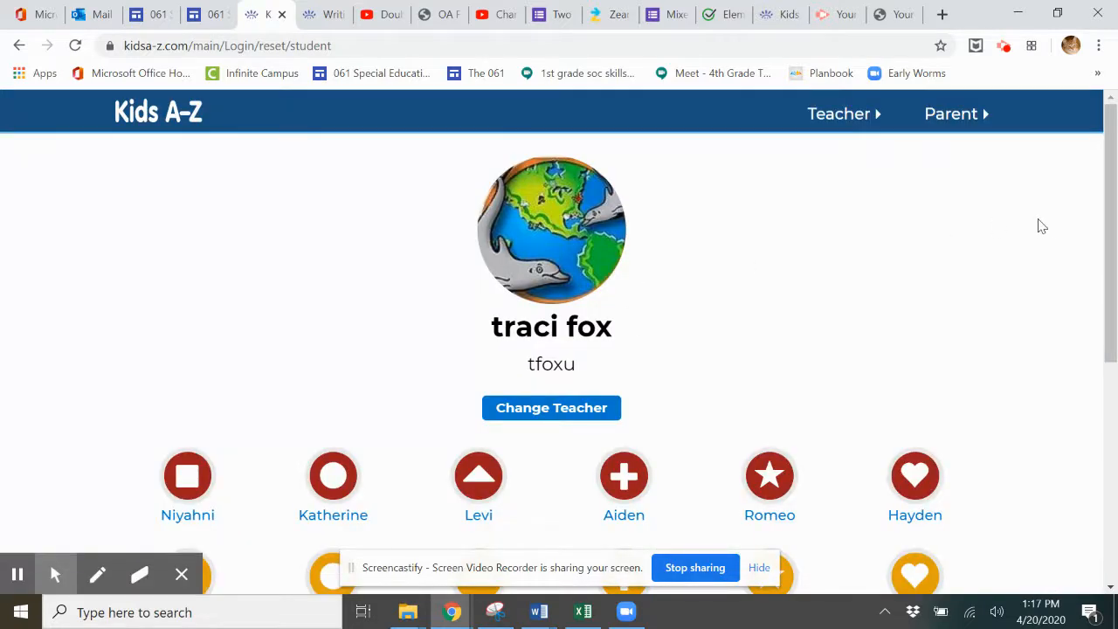
{"action": "left_click_drag", "start_coordinate": [1112, 176], "coordinate": [1112, 190]}
Step: Sign back in via Change Teacher with the teacher's username, the student icon and the password
{"action": "left_click", "coordinate": [562, 390]}
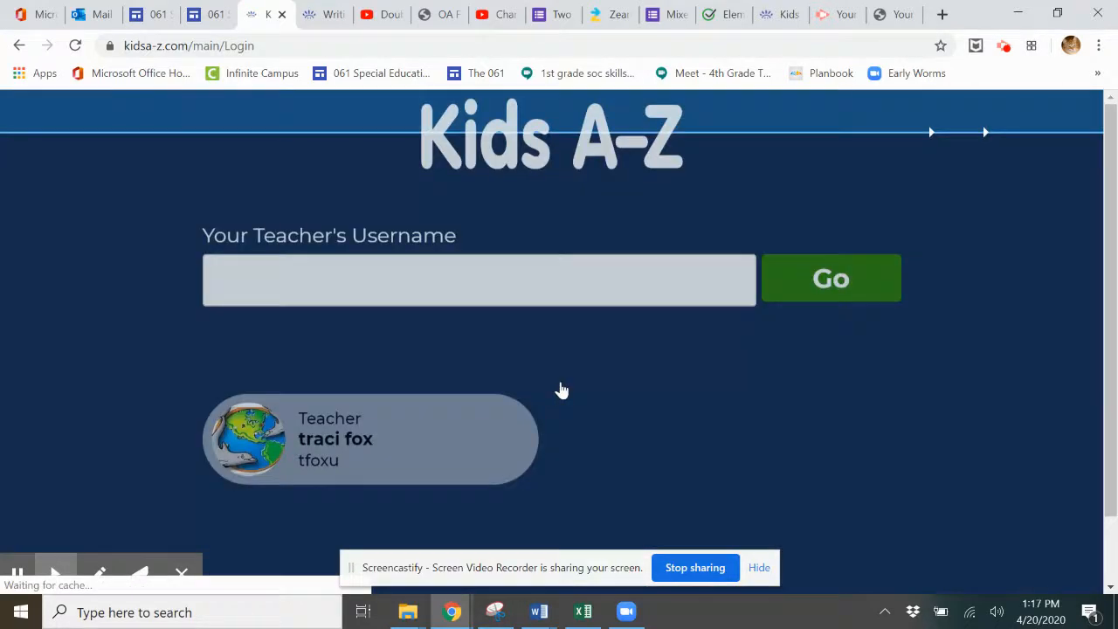
{"action": "left_click", "coordinate": [449, 398]}
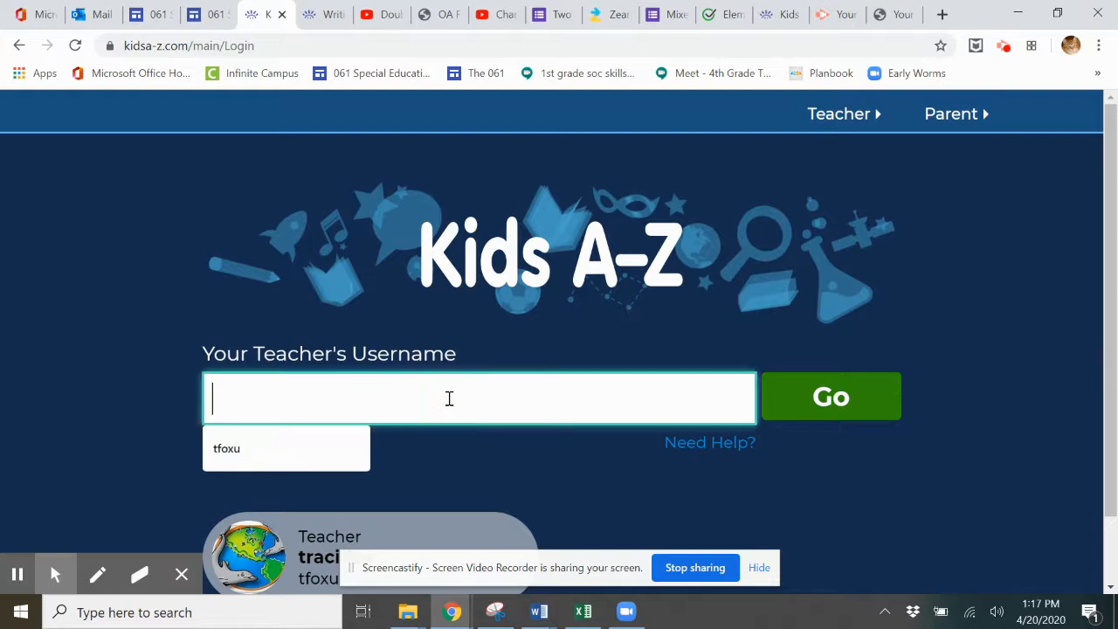
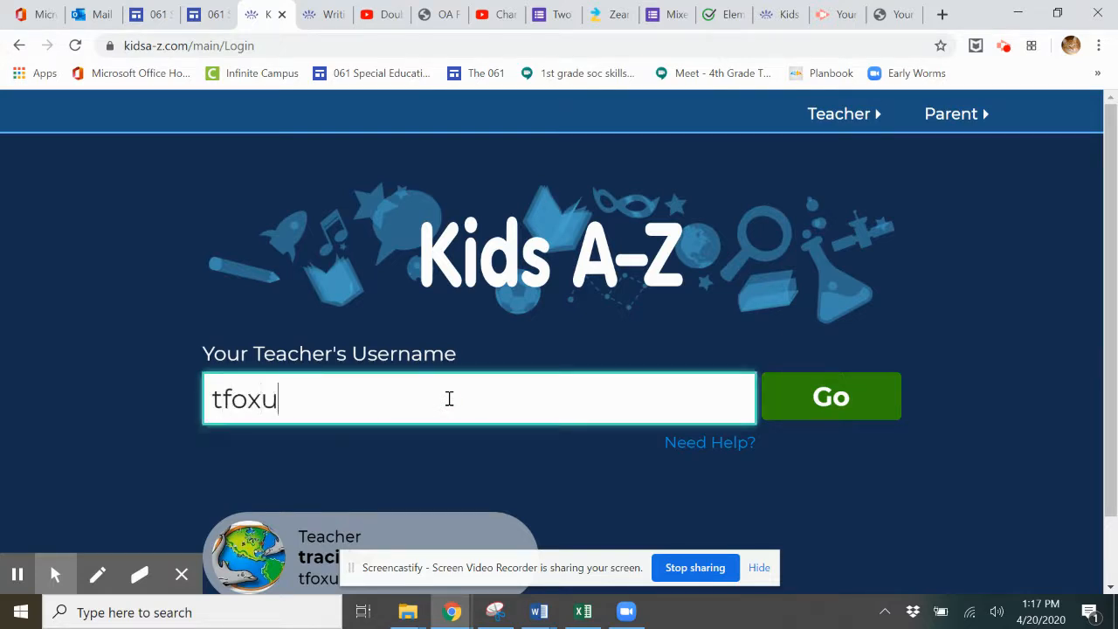
{"action": "left_click", "coordinate": [802, 407]}
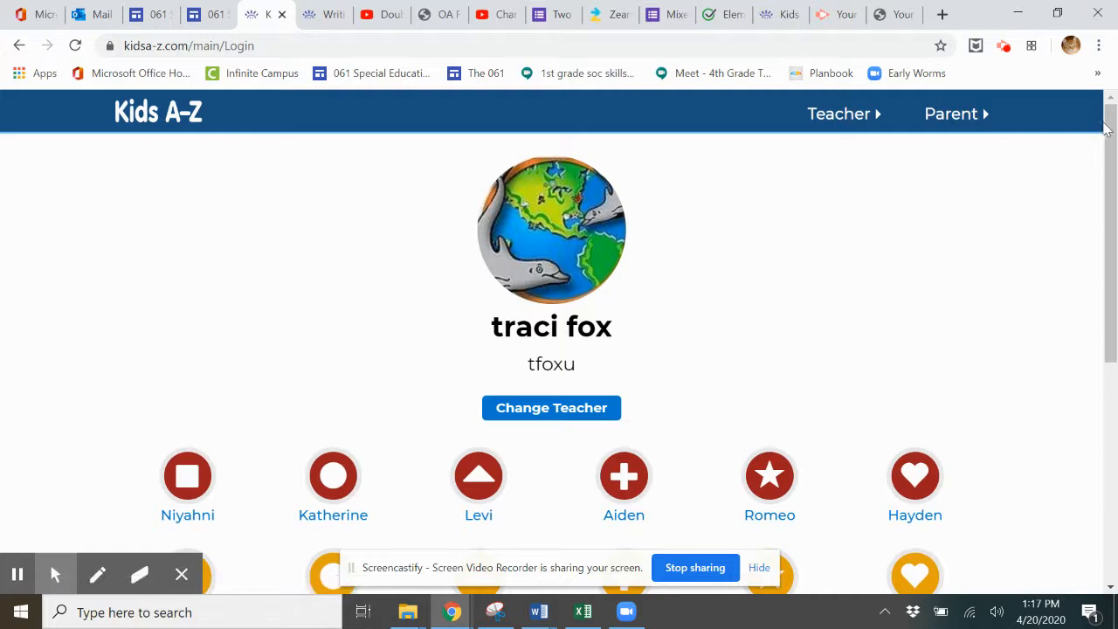
{"action": "left_click_drag", "start_coordinate": [1104, 127], "coordinate": [1098, 254]}
{"action": "left_click", "coordinate": [335, 346]}
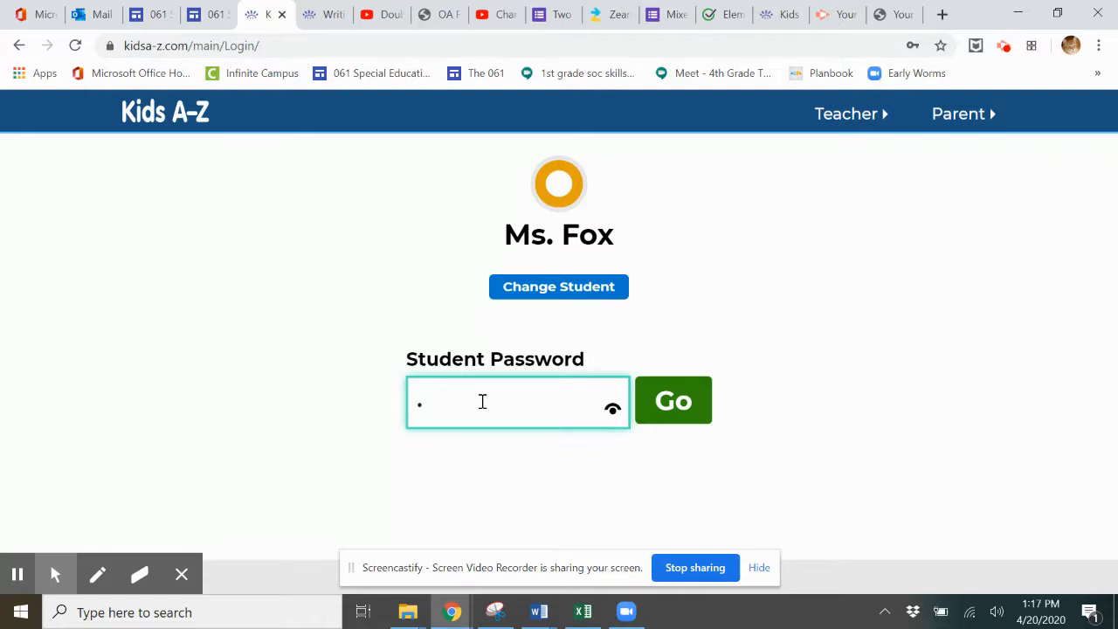
{"action": "left_click", "coordinate": [681, 404]}
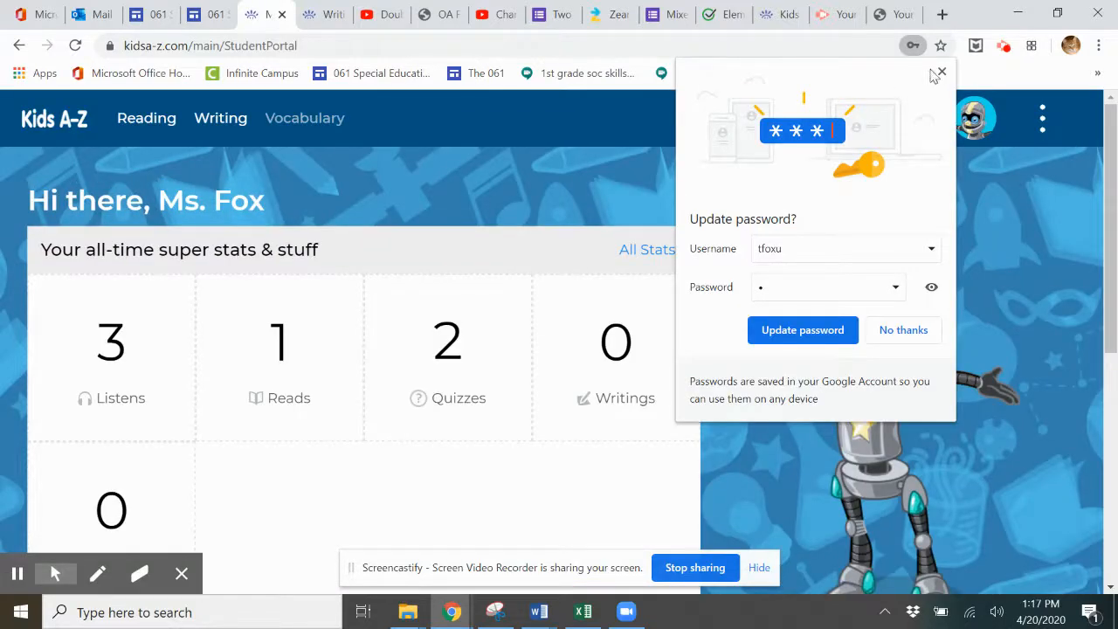
Step: Close the 'Update password?' bubble and scroll down to 'Your recent assignments'
{"action": "left_click", "coordinate": [940, 72]}
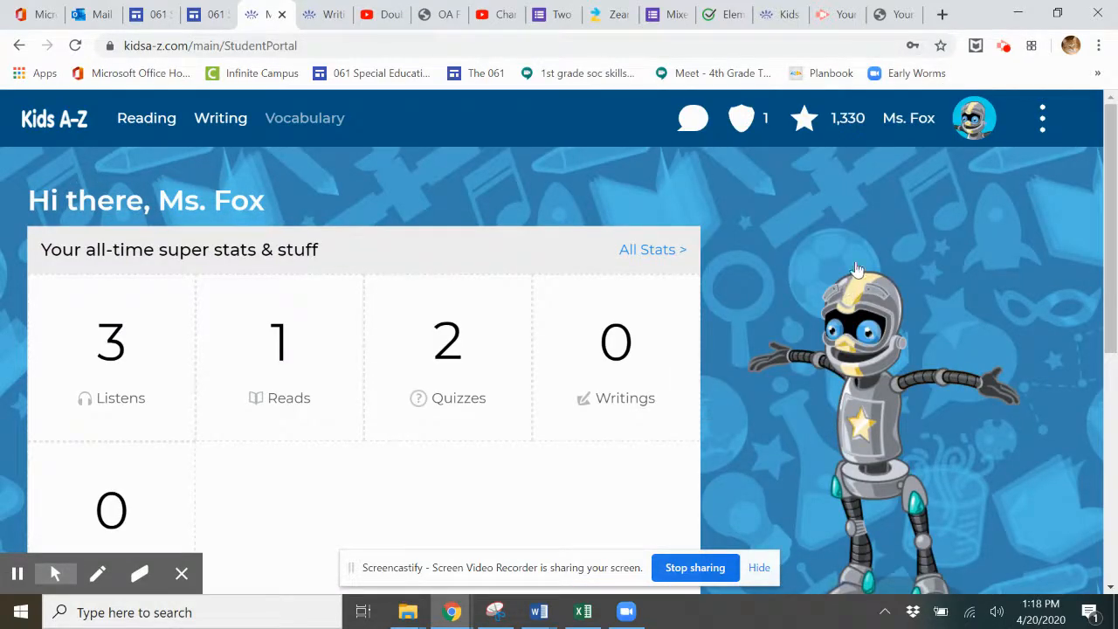
{"action": "left_click_drag", "start_coordinate": [1111, 130], "coordinate": [1114, 362]}
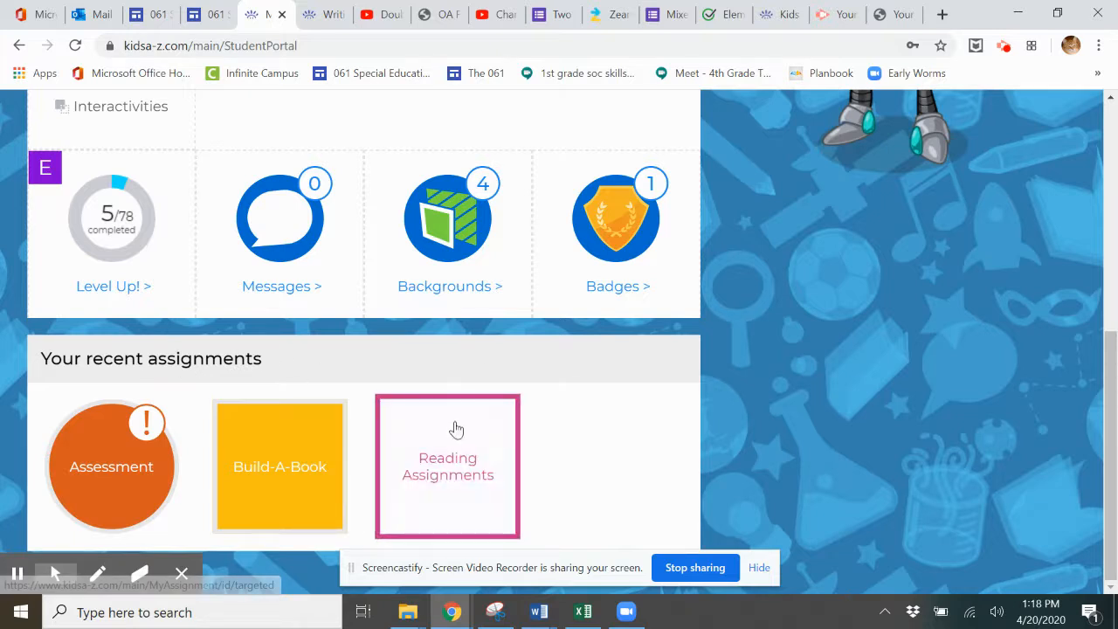
Step: Open the 'Trouble on the Farm' Build-A-Book, view its Start details, then return to Plan
{"action": "left_click", "coordinate": [273, 480]}
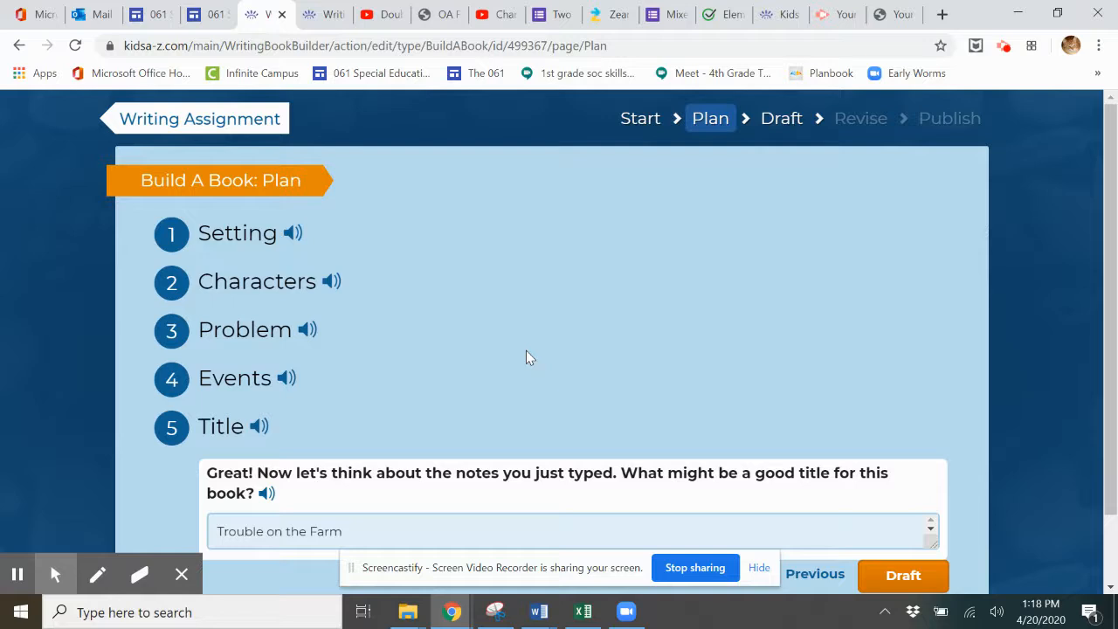
{"action": "left_click", "coordinate": [639, 129]}
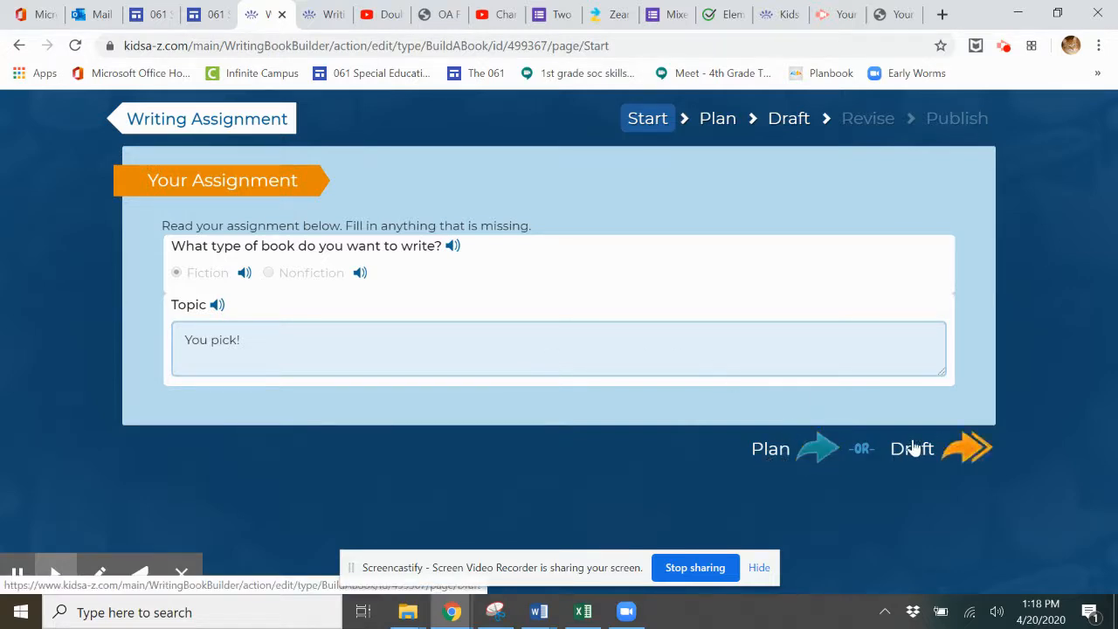
{"action": "left_click", "coordinate": [800, 456]}
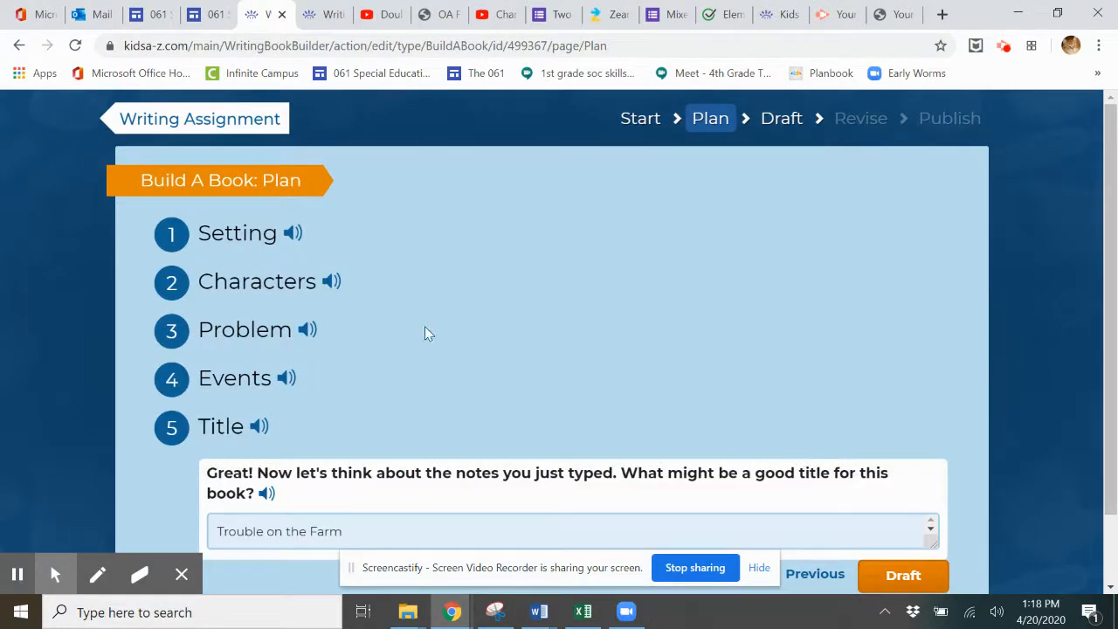
Step: Expand the Setting, Characters, Problem, Events and Title notes in turn, then go to Draft
{"action": "left_click", "coordinate": [246, 232]}
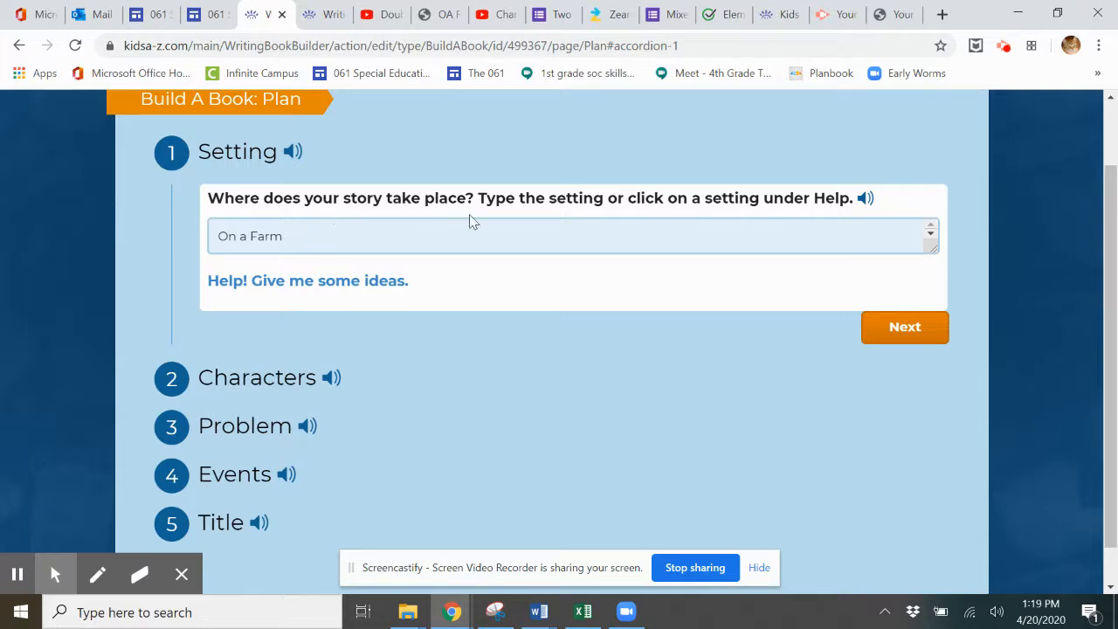
{"action": "left_click", "coordinate": [224, 379]}
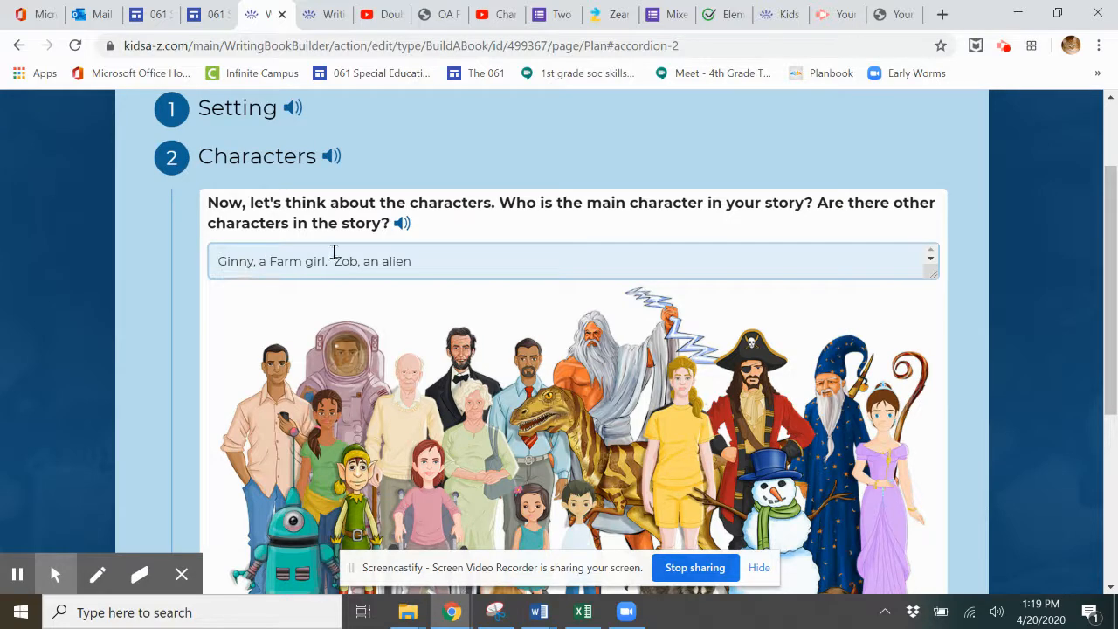
{"action": "left_click_drag", "start_coordinate": [1110, 214], "coordinate": [1111, 384]}
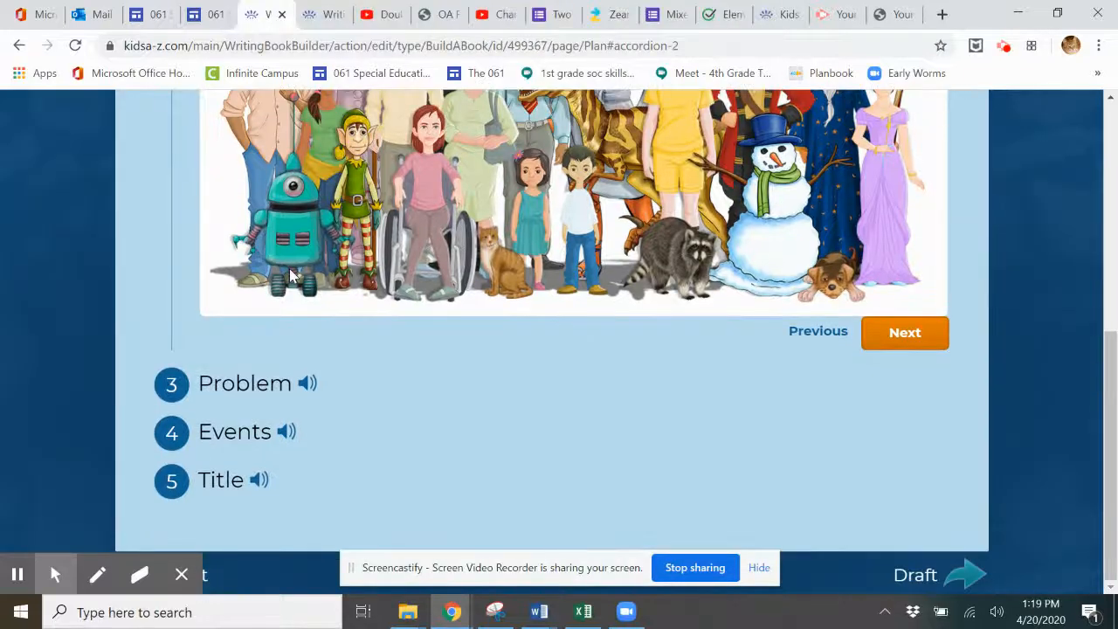
{"action": "left_click", "coordinate": [235, 382]}
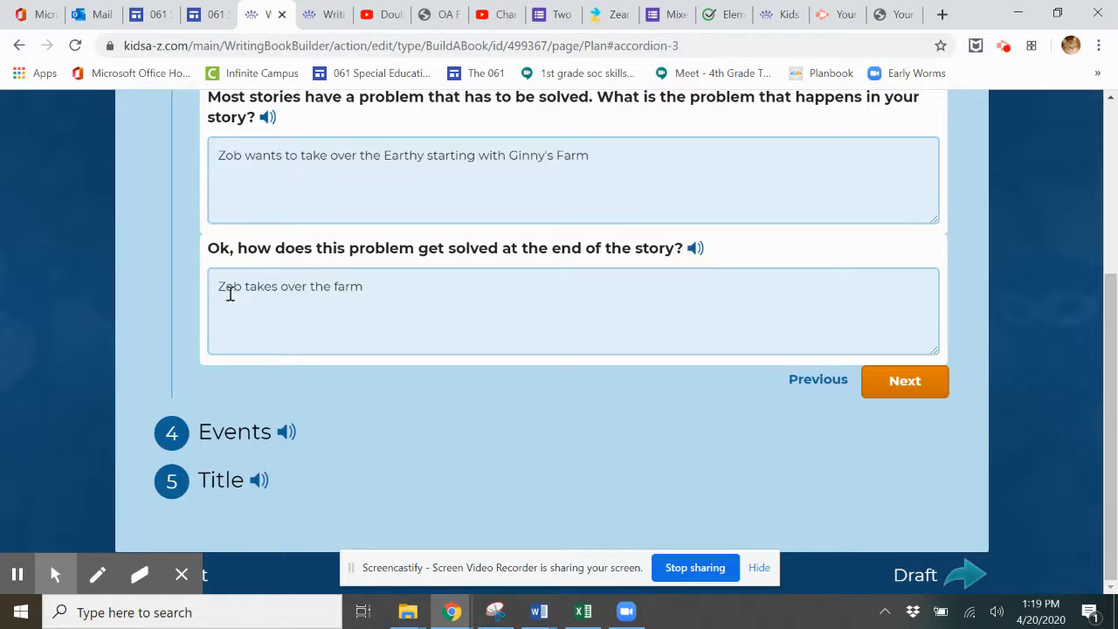
{"action": "left_click", "coordinate": [219, 428]}
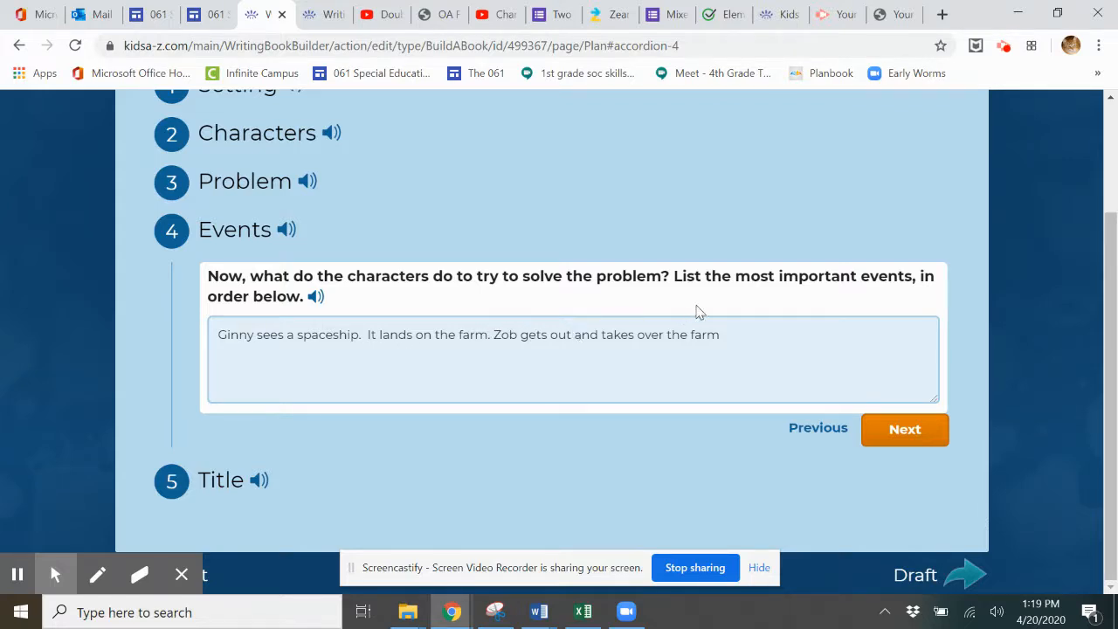
{"action": "left_click", "coordinate": [201, 481]}
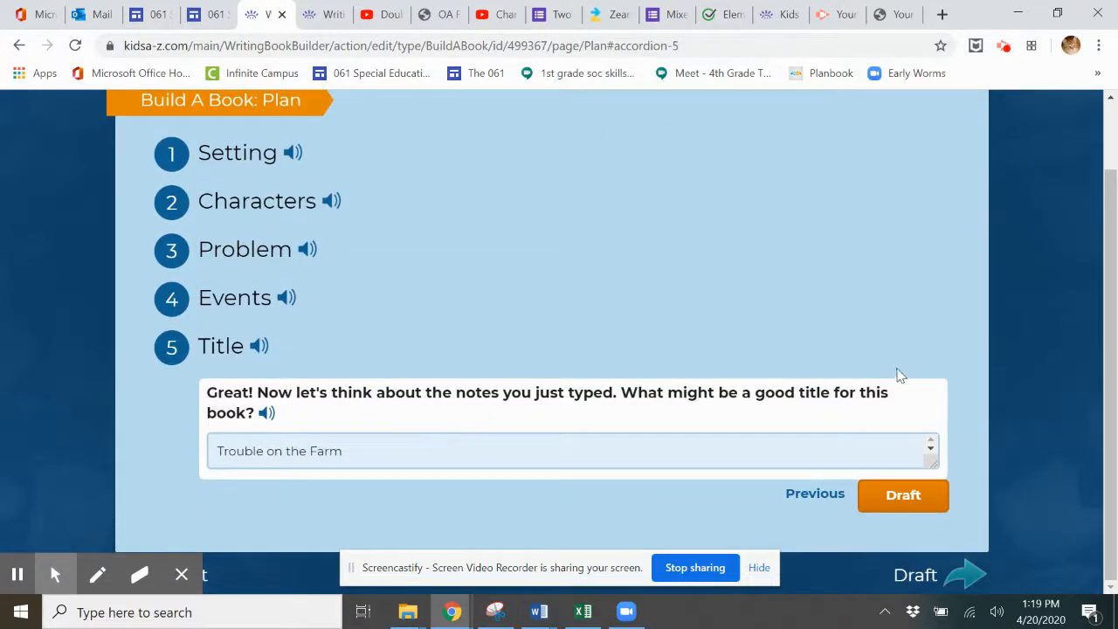
{"action": "left_click", "coordinate": [906, 496]}
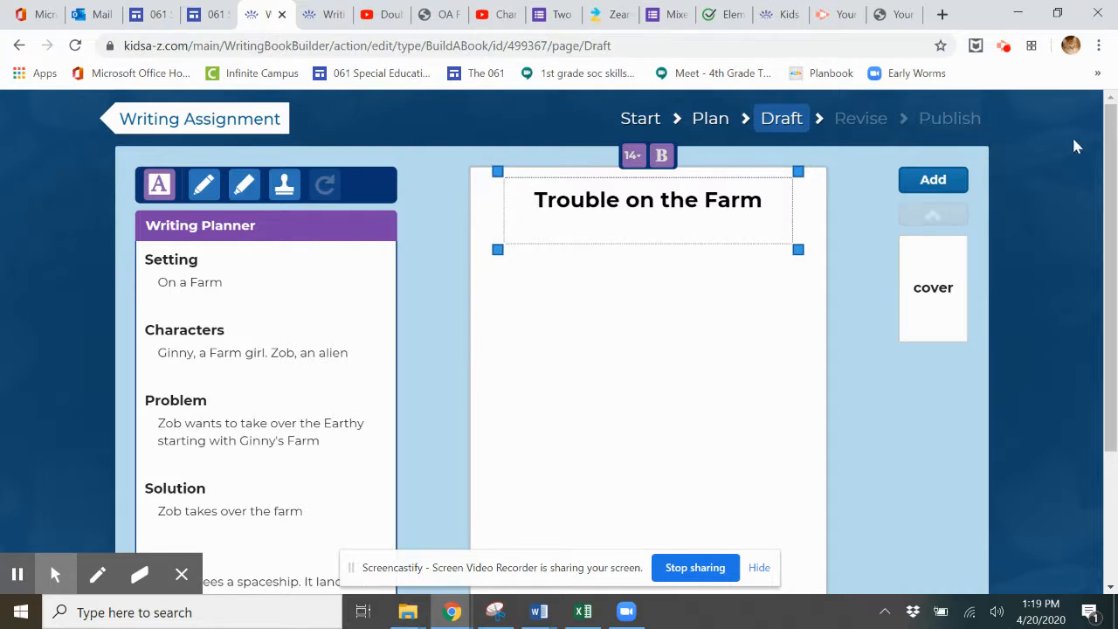
Step: Scroll down to the planner notes and the Backgrounds/Characters/Objects buttons below the cover
{"action": "left_click_drag", "start_coordinate": [1107, 161], "coordinate": [1114, 328]}
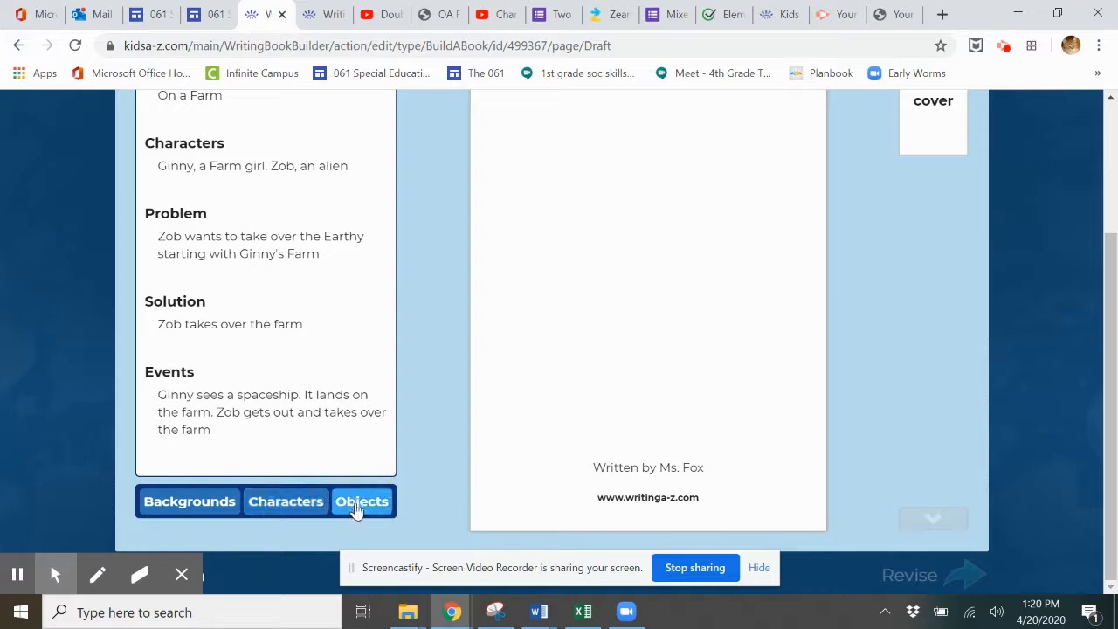
Step: Place the Farm category's cornfield background on the 'Trouble on the Farm' cover
{"action": "left_click", "coordinate": [210, 504]}
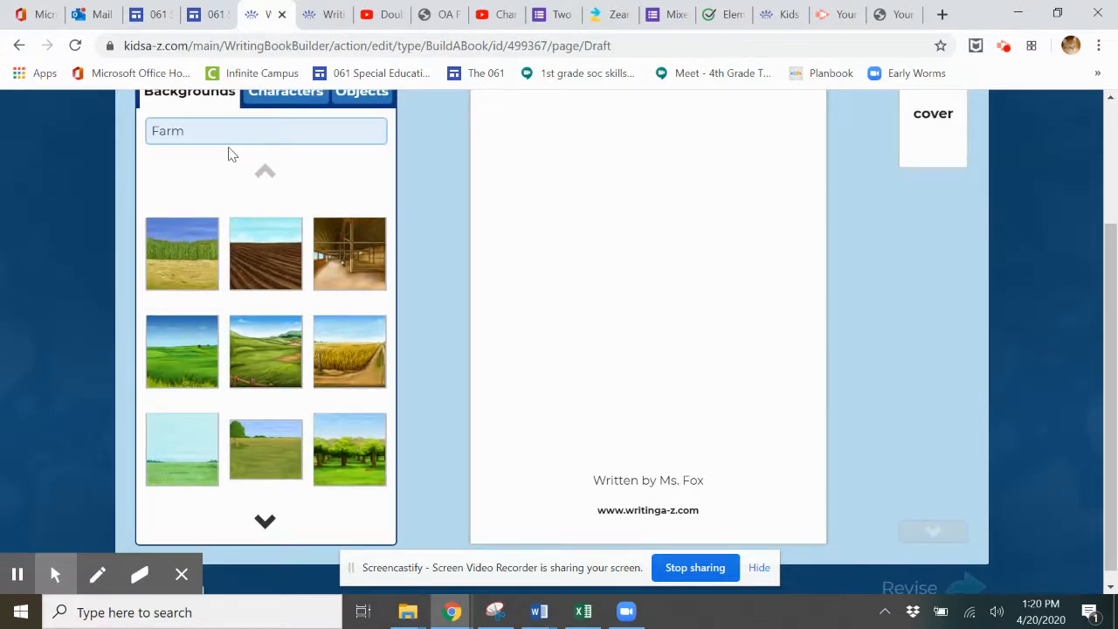
{"action": "left_click_drag", "start_coordinate": [1110, 330], "coordinate": [1102, 284]}
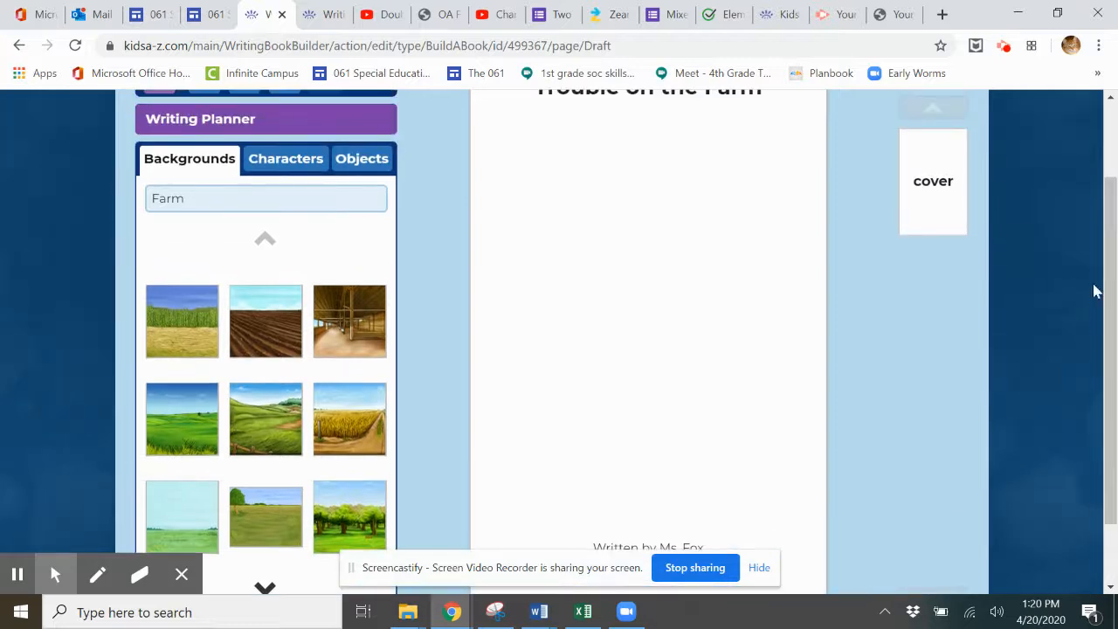
{"action": "left_click", "coordinate": [201, 200]}
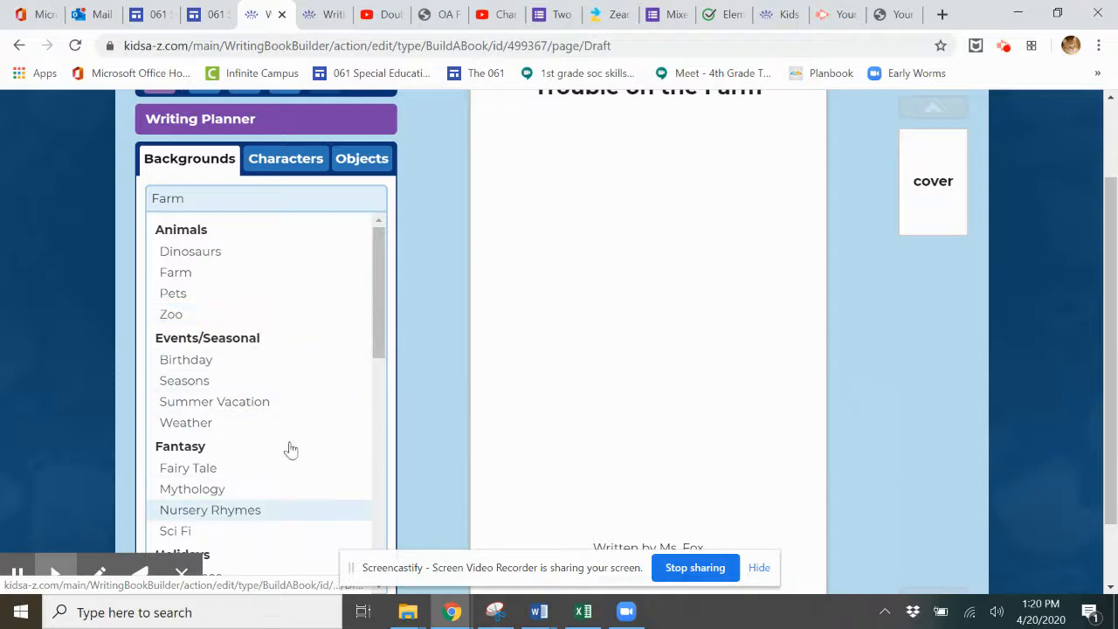
{"action": "mouse_move", "coordinate": [375, 300]}
{"action": "left_mouse_down"}
{"action": "mouse_move", "coordinate": [378, 472]}
{"action": "mouse_move", "coordinate": [378, 300]}
{"action": "left_mouse_up"}
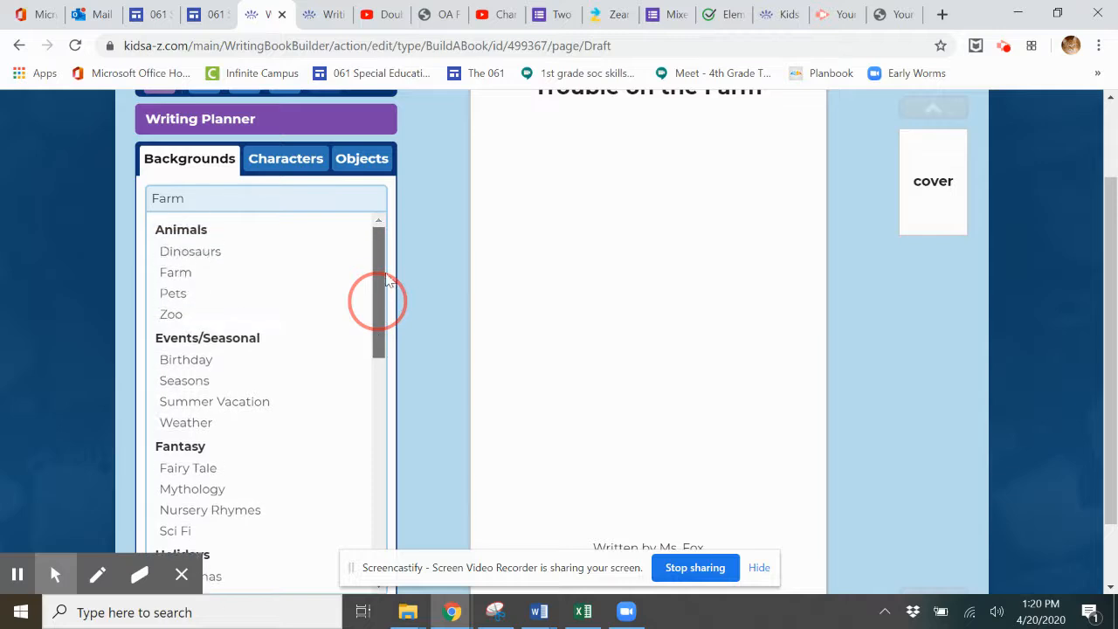
{"action": "left_click", "coordinate": [231, 206]}
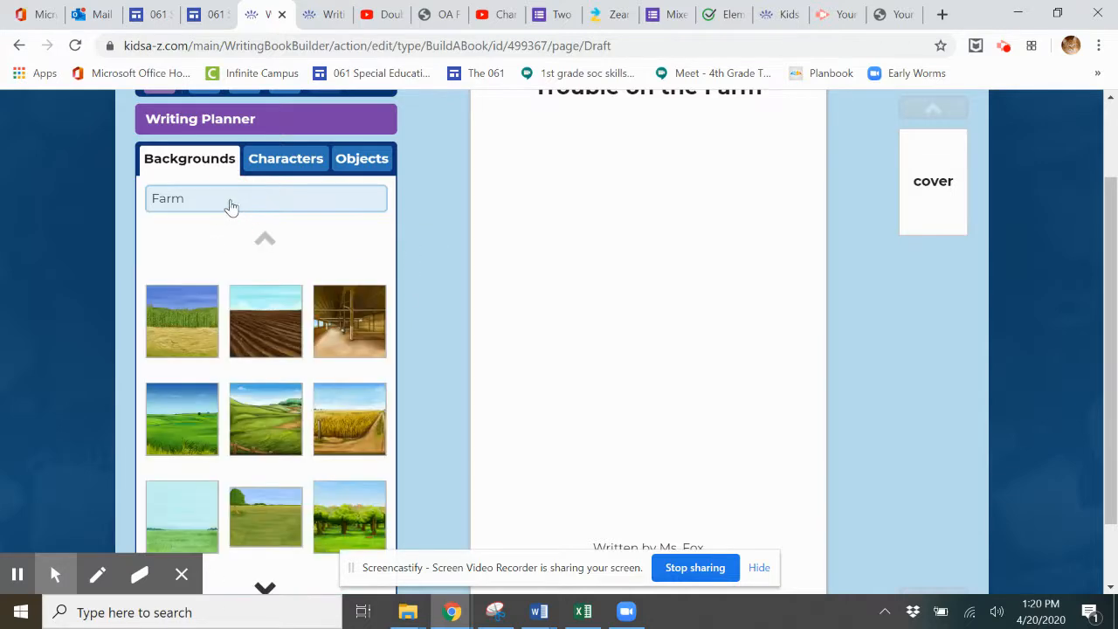
{"action": "left_click", "coordinate": [170, 326]}
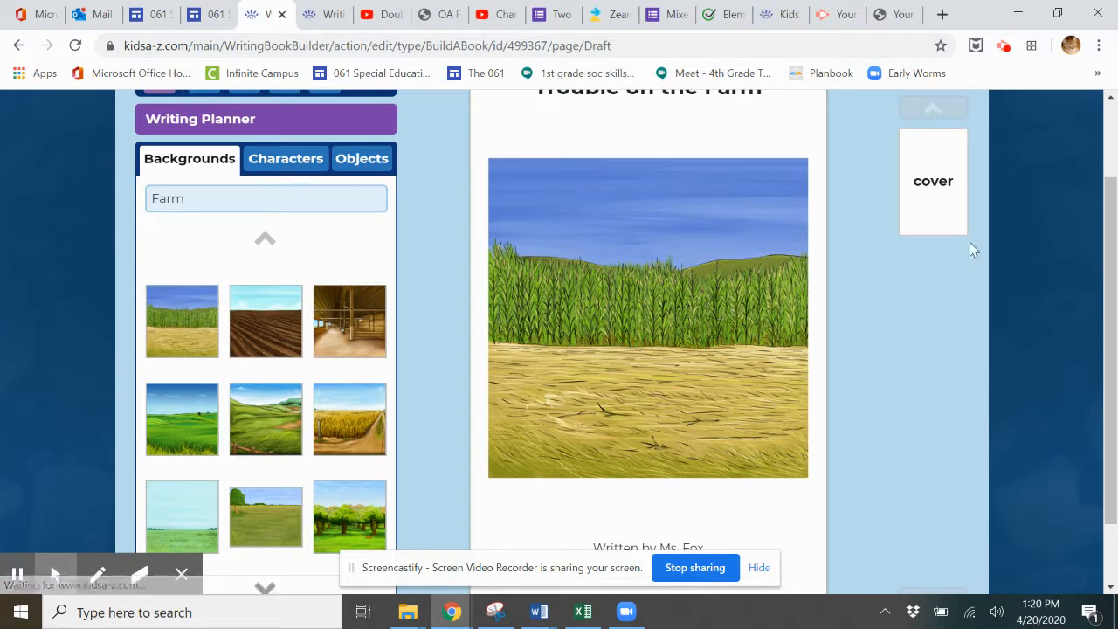
{"action": "scroll", "coordinate": [1116, 218], "scroll_direction": "up", "scroll_amount": 2}
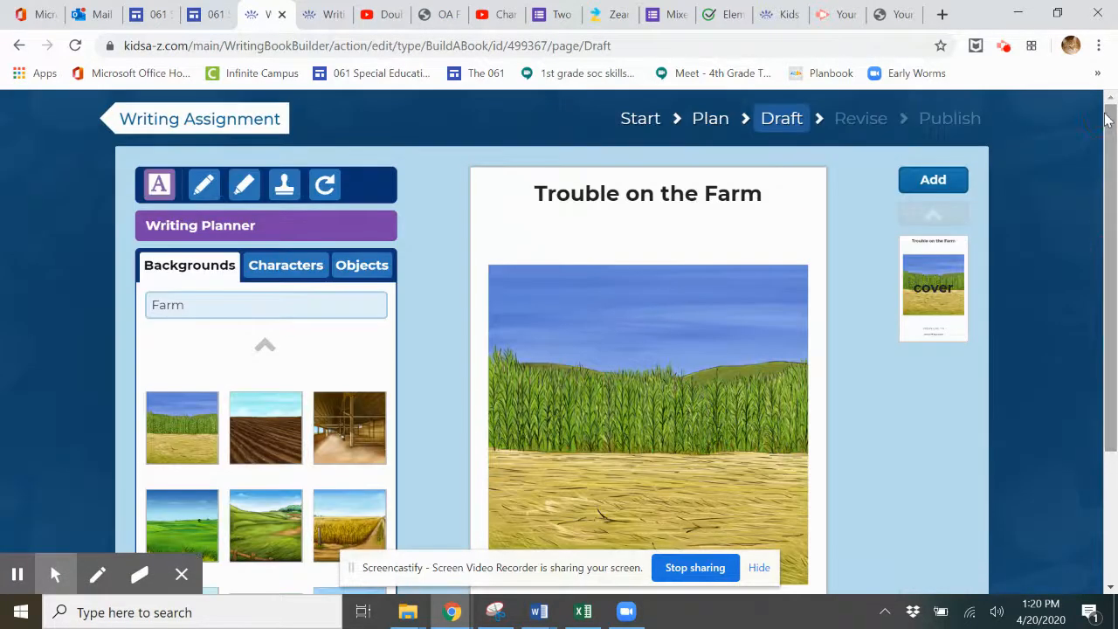
Step: Add page 1 with the cornfield background and a resized farm girl standing in the field
{"action": "left_click", "coordinate": [933, 181]}
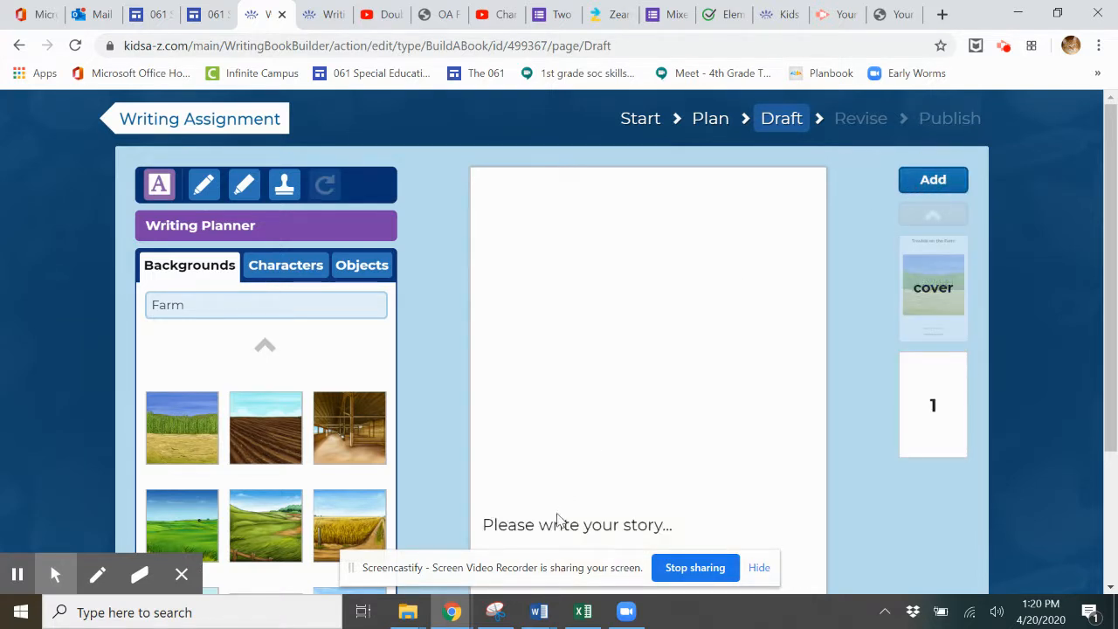
{"action": "mouse_move", "coordinate": [1114, 284]}
{"action": "left_mouse_down"}
{"action": "mouse_move", "coordinate": [1114, 399]}
{"action": "mouse_move", "coordinate": [1114, 288]}
{"action": "mouse_move", "coordinate": [1114, 297]}
{"action": "left_mouse_up"}
{"action": "left_click", "coordinate": [203, 387]}
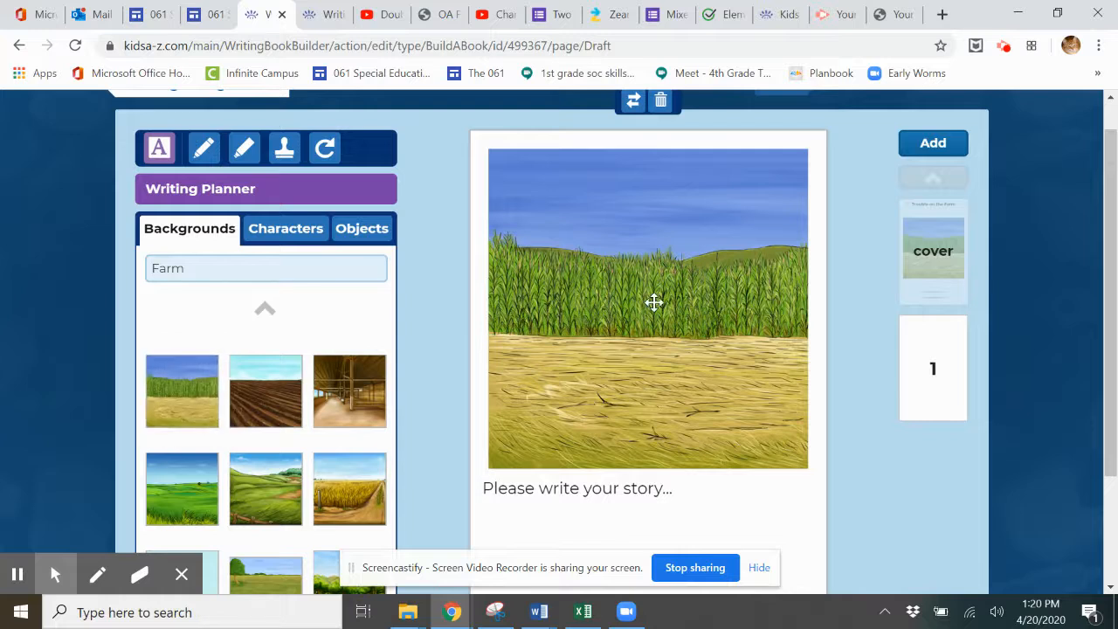
{"action": "left_click", "coordinate": [262, 231]}
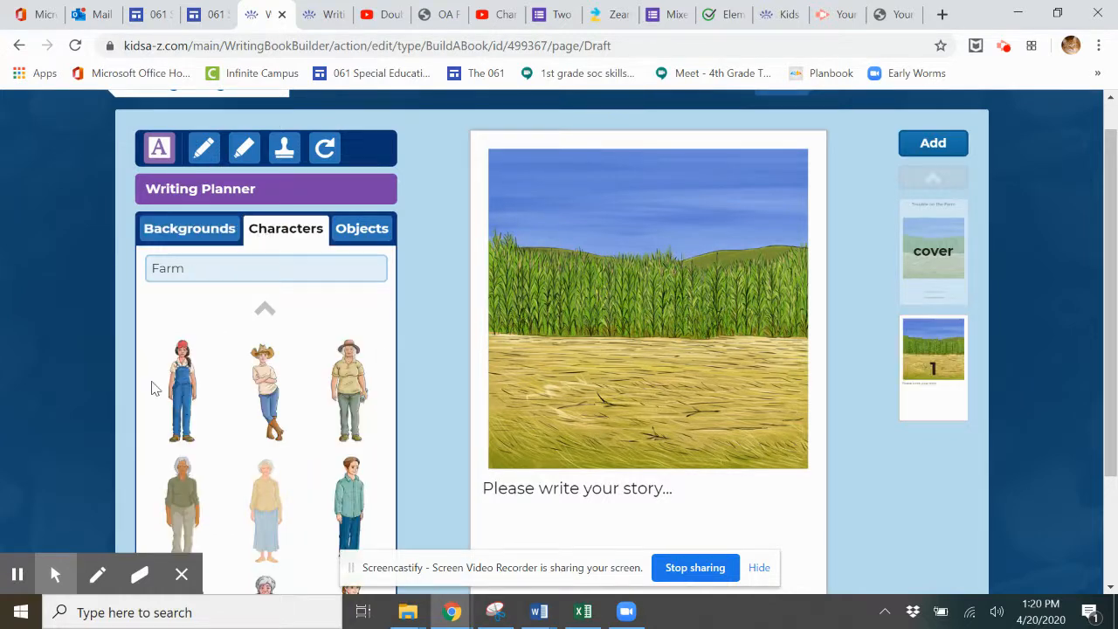
{"action": "left_click", "coordinate": [182, 389]}
{"action": "left_click_drag", "start_coordinate": [696, 442], "coordinate": [535, 348]}
{"action": "left_click_drag", "start_coordinate": [558, 422], "coordinate": [562, 429]}
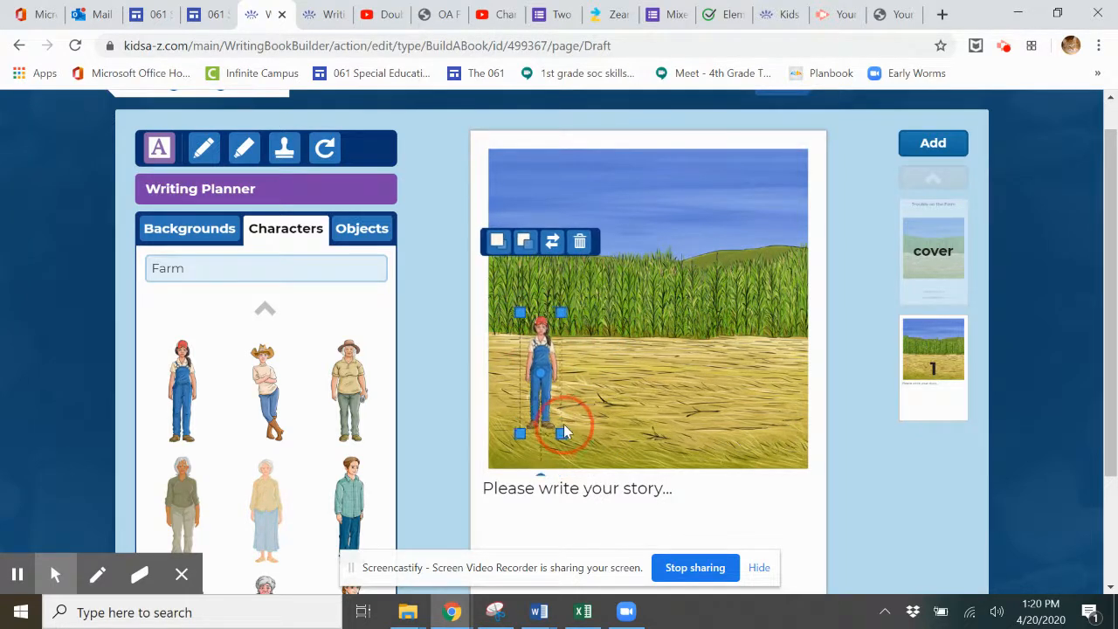
{"action": "left_click", "coordinate": [610, 389]}
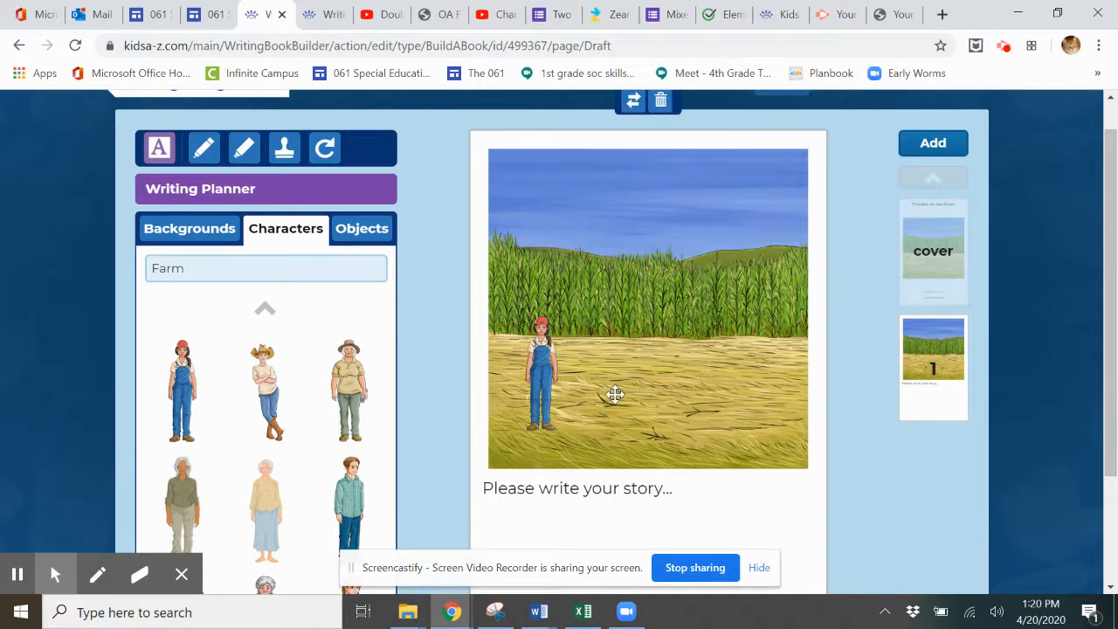
Step: Show the Writing Planner's story plan beside page 1's story text box
{"action": "left_click", "coordinate": [515, 492]}
{"action": "left_click", "coordinate": [503, 493]}
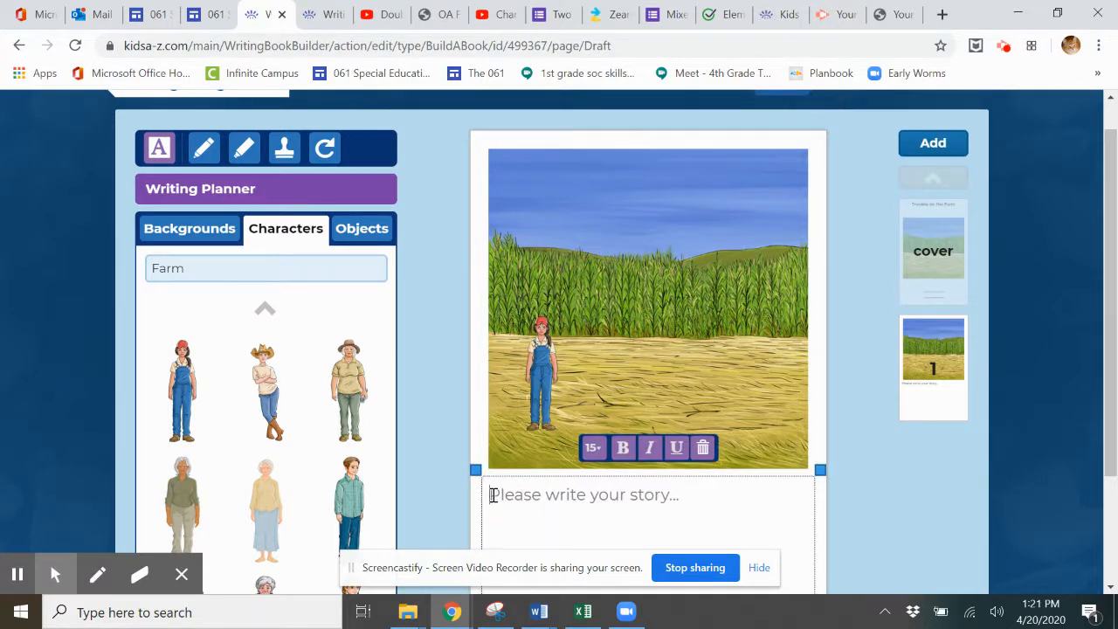
{"action": "left_click", "coordinate": [291, 191]}
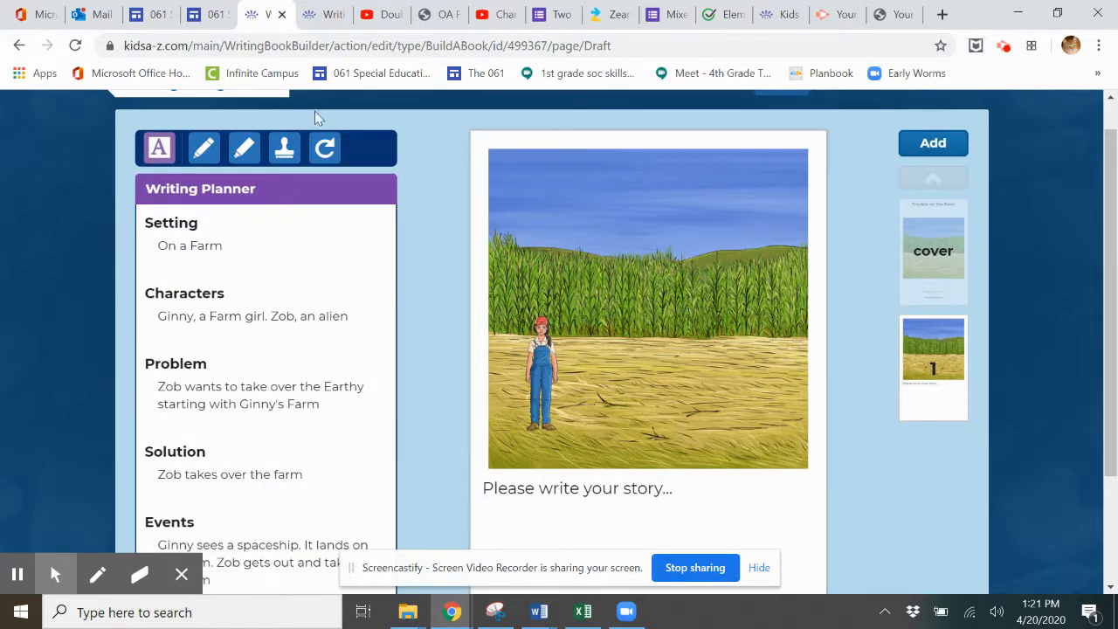
{"action": "left_click", "coordinate": [525, 490]}
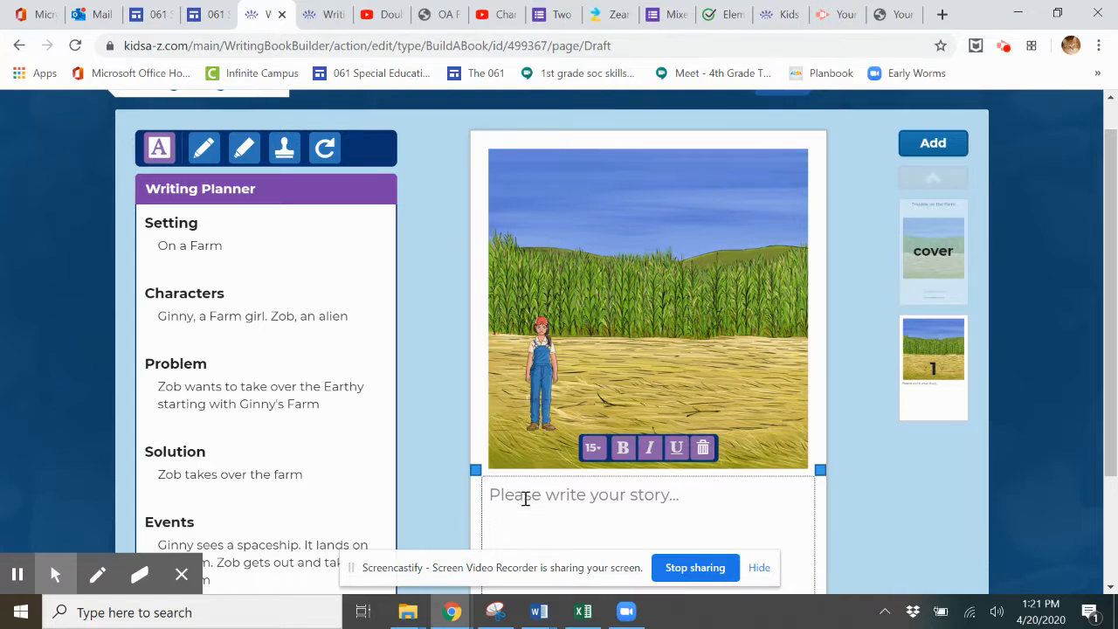
Step: Write 'One day Ginny was out by the cornfileds. It was a nice sunny day.' on page 1
{"action": "left_click", "coordinate": [525, 498]}
{"action": "type", "text": "O"}
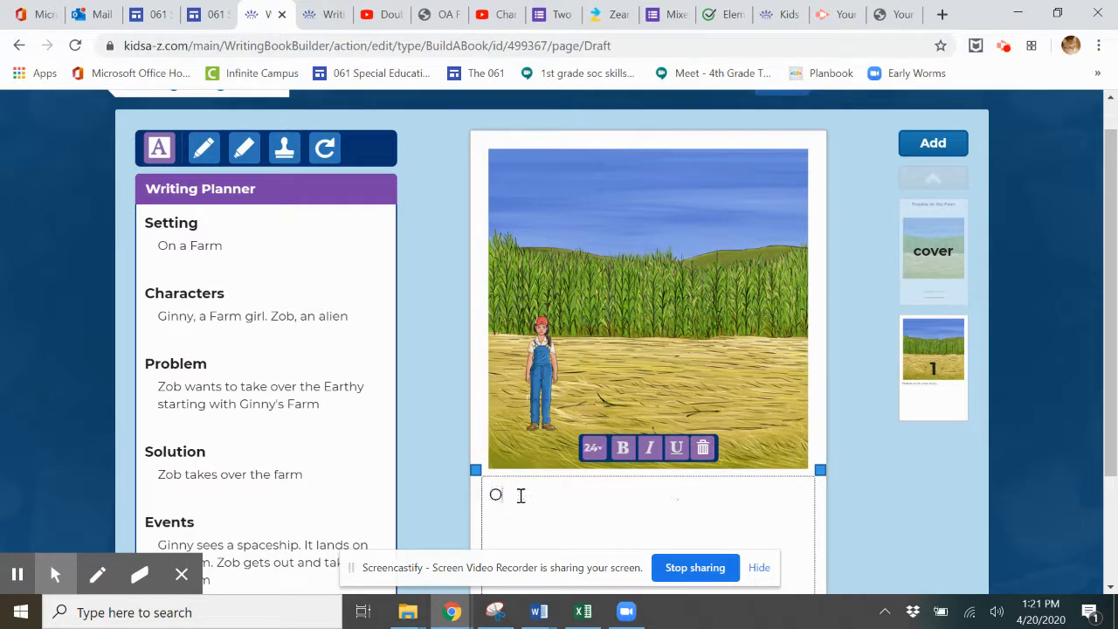
{"action": "type", "text": "ne day Ginny was out by the"}
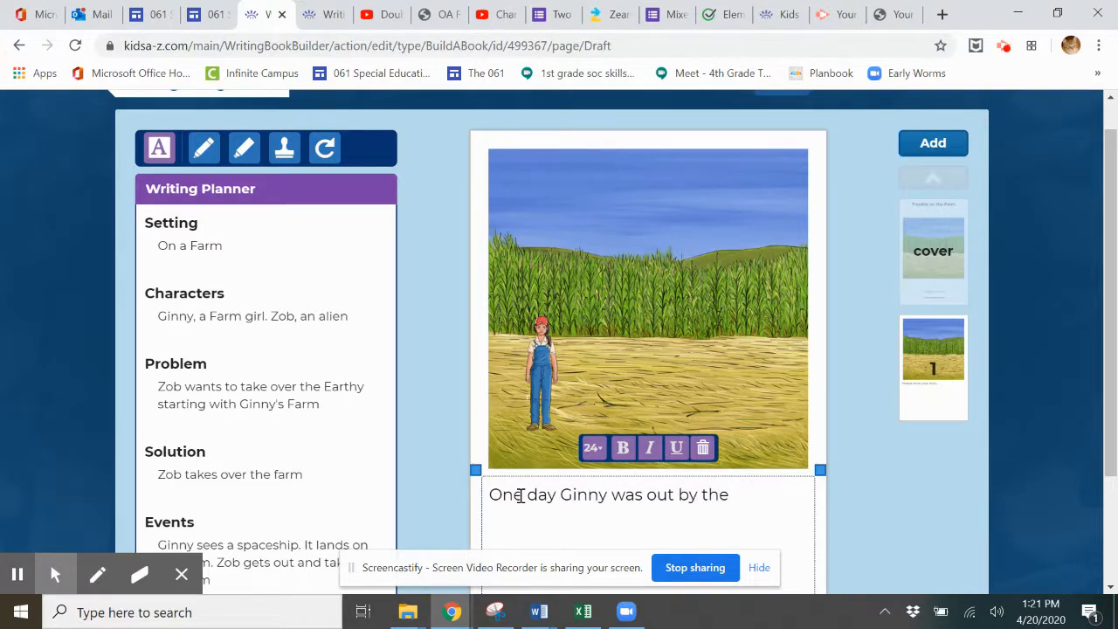
{"action": "type", "text": " cornfileds.  It wa"}
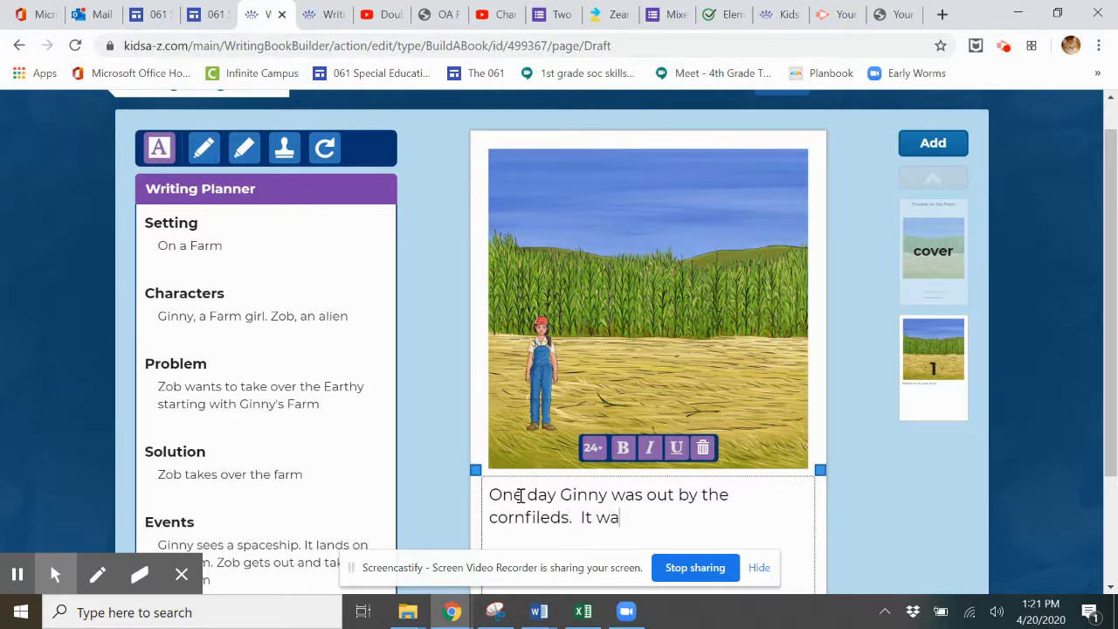
{"action": "type", "text": "s a nice sunnty"}
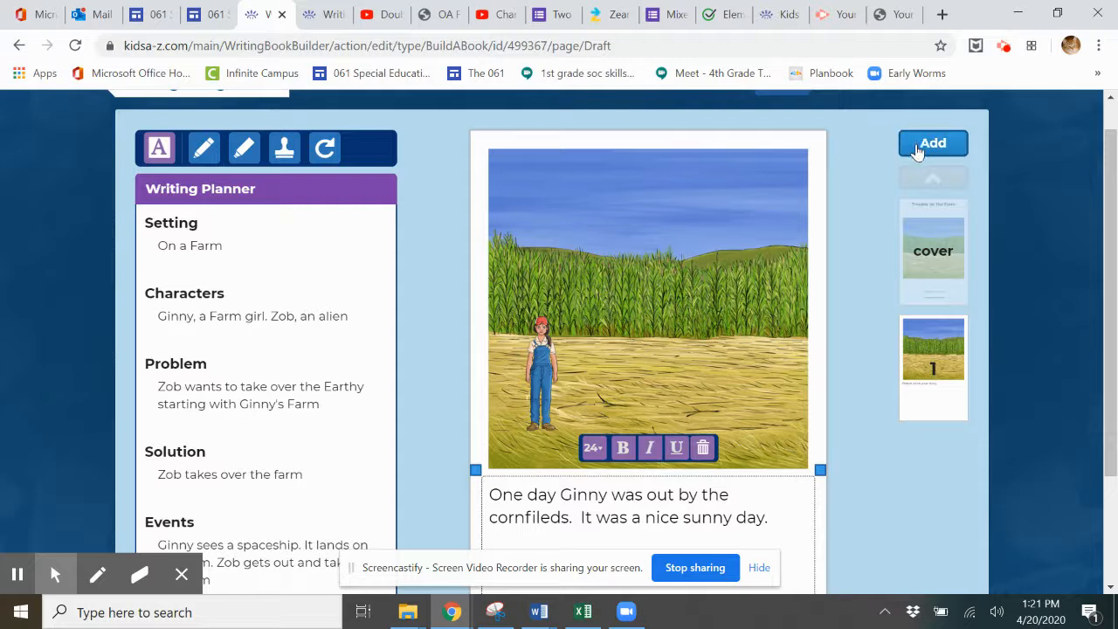
{"action": "left_click", "coordinate": [917, 148]}
Step: Add page 2 reading 'Then something surpising happend! She saw a spaceship'
{"action": "left_click", "coordinate": [917, 148]}
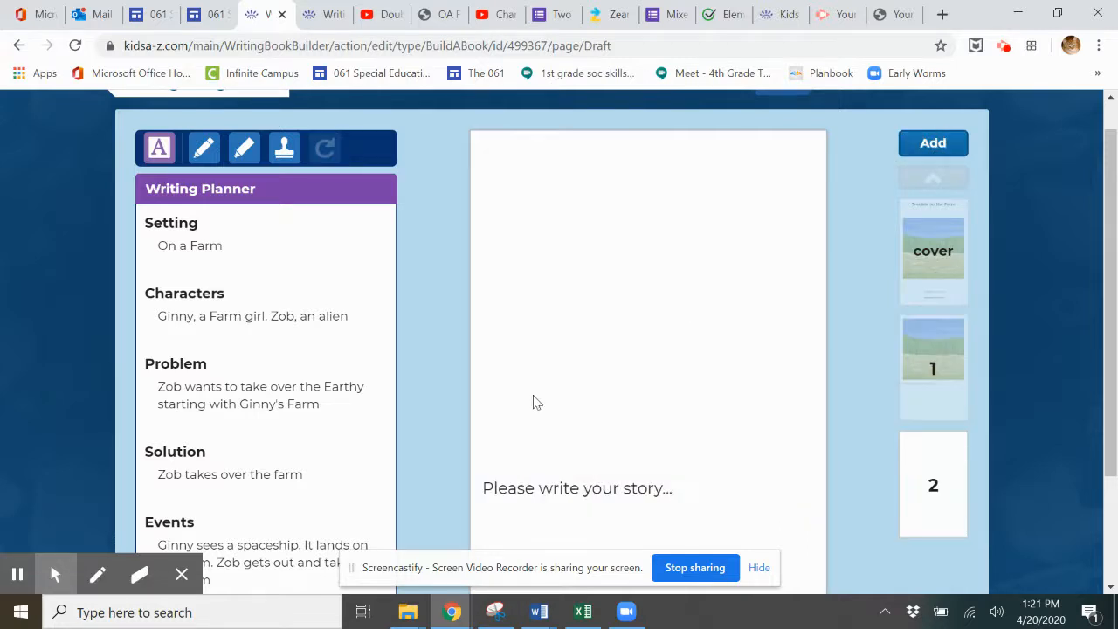
{"action": "left_click", "coordinate": [491, 486]}
{"action": "left_click", "coordinate": [493, 493]}
{"action": "type", "text": "Then"}
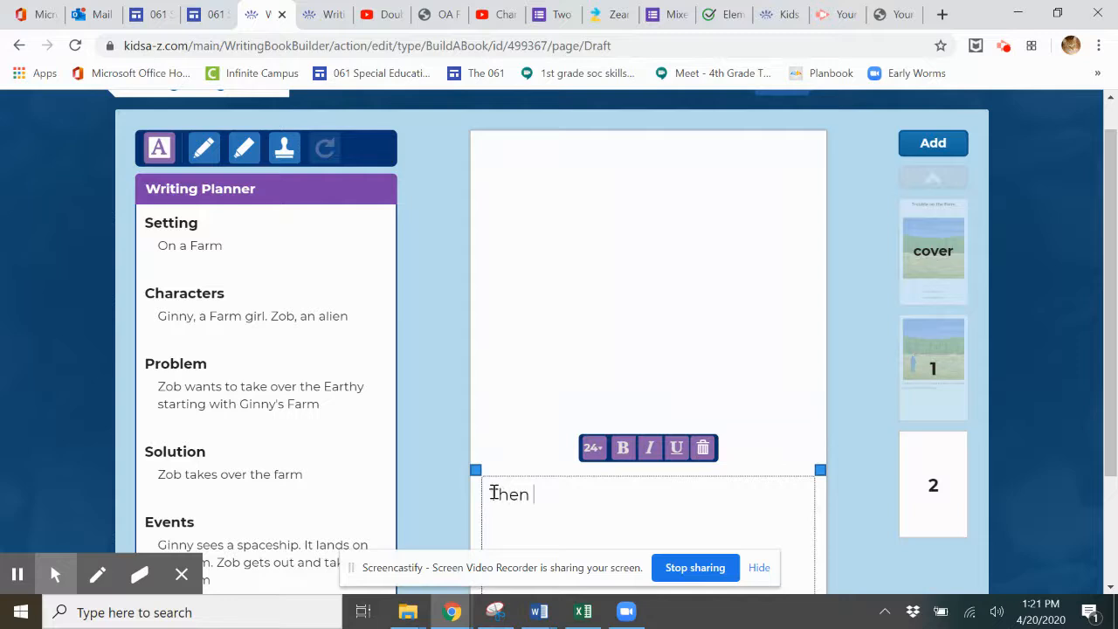
{"action": "key", "text": "BackSpace"}
{"action": "key", "text": "BackSpace"}
{"action": "type", "text": "something surpising happend"}
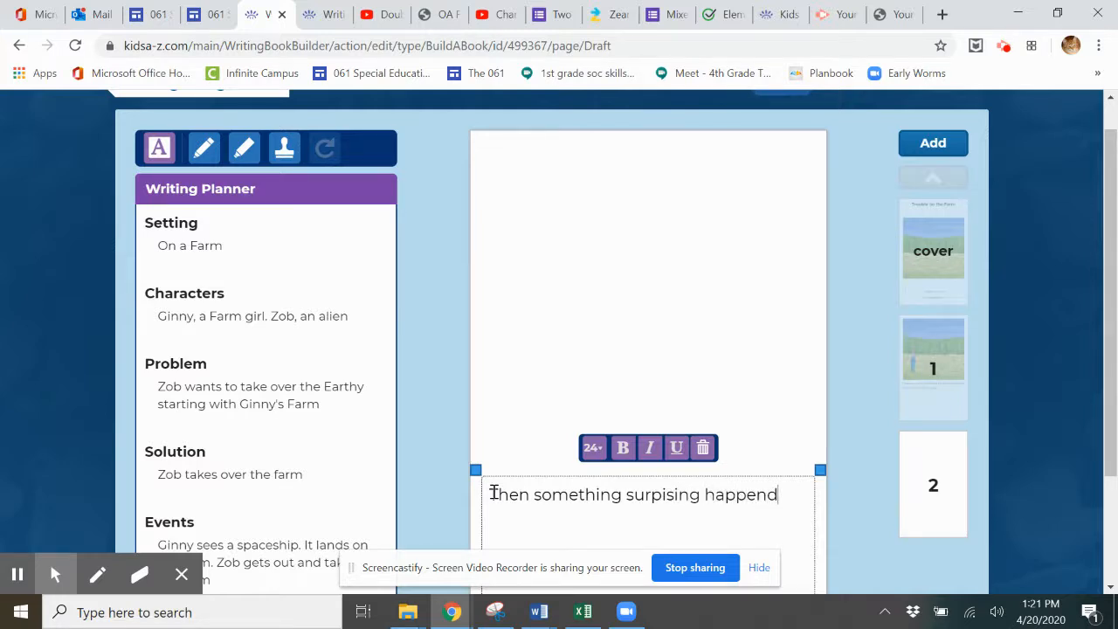
{"action": "type", "text": "! She saw a spaceship"}
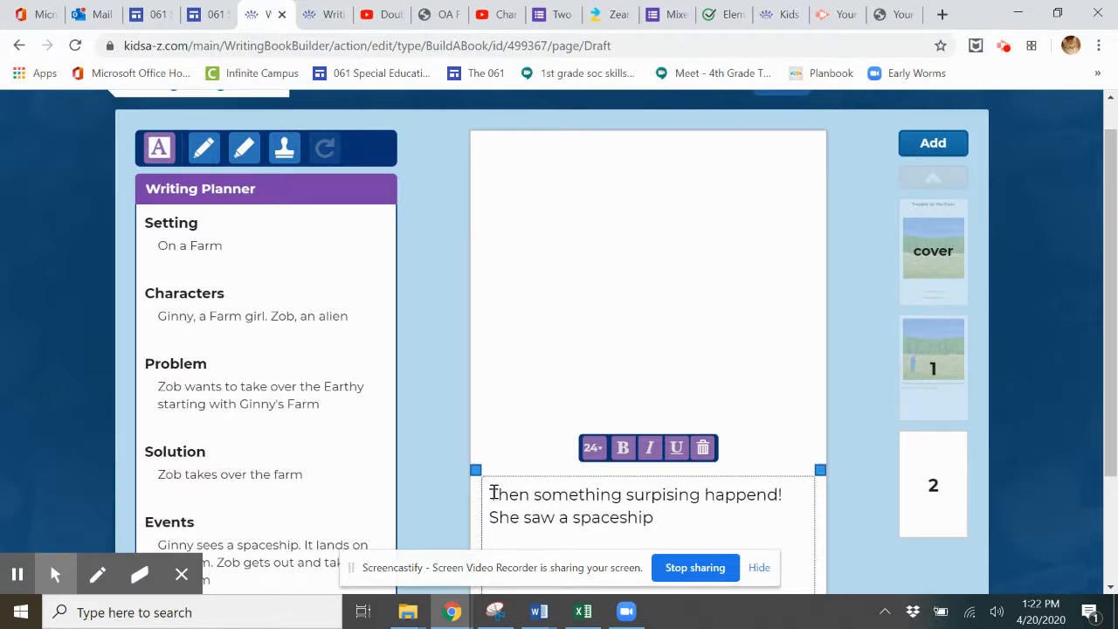
{"action": "left_click", "coordinate": [574, 281]}
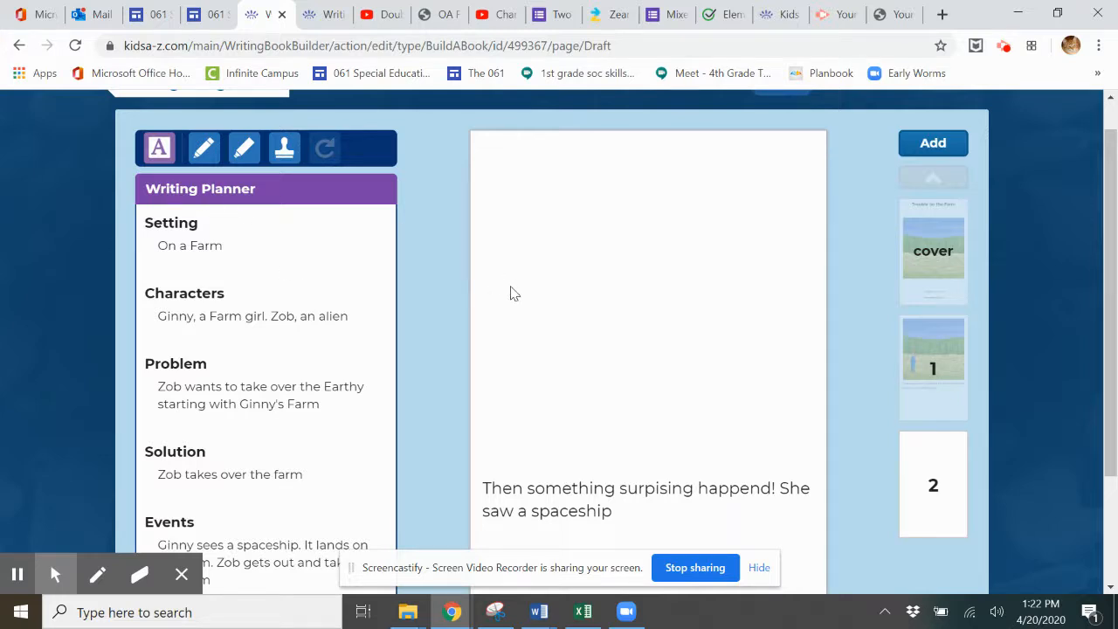
{"action": "left_click_drag", "start_coordinate": [1106, 230], "coordinate": [830, 311]}
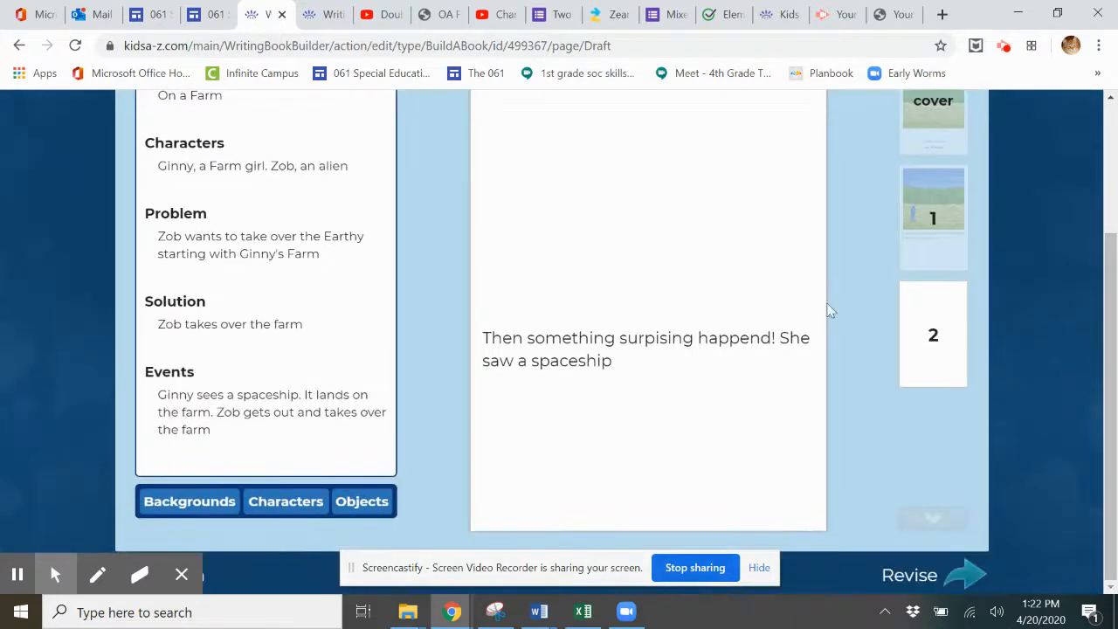
Step: Give page 2 the Farm cornfield background and place the farm girl standing in it
{"action": "left_click", "coordinate": [187, 501]}
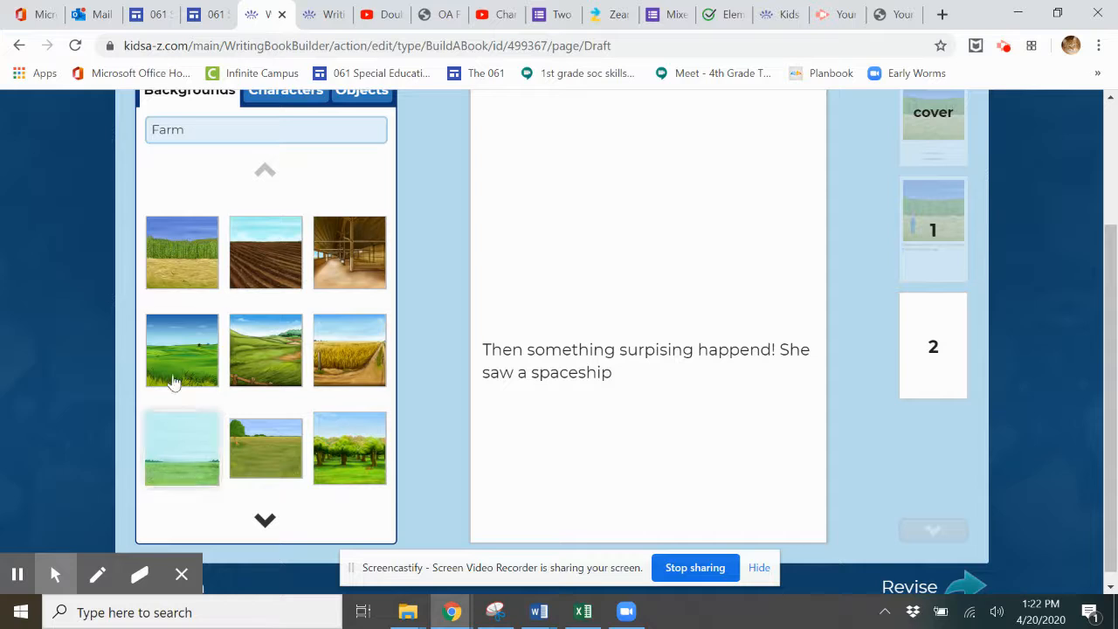
{"action": "left_click", "coordinate": [177, 282]}
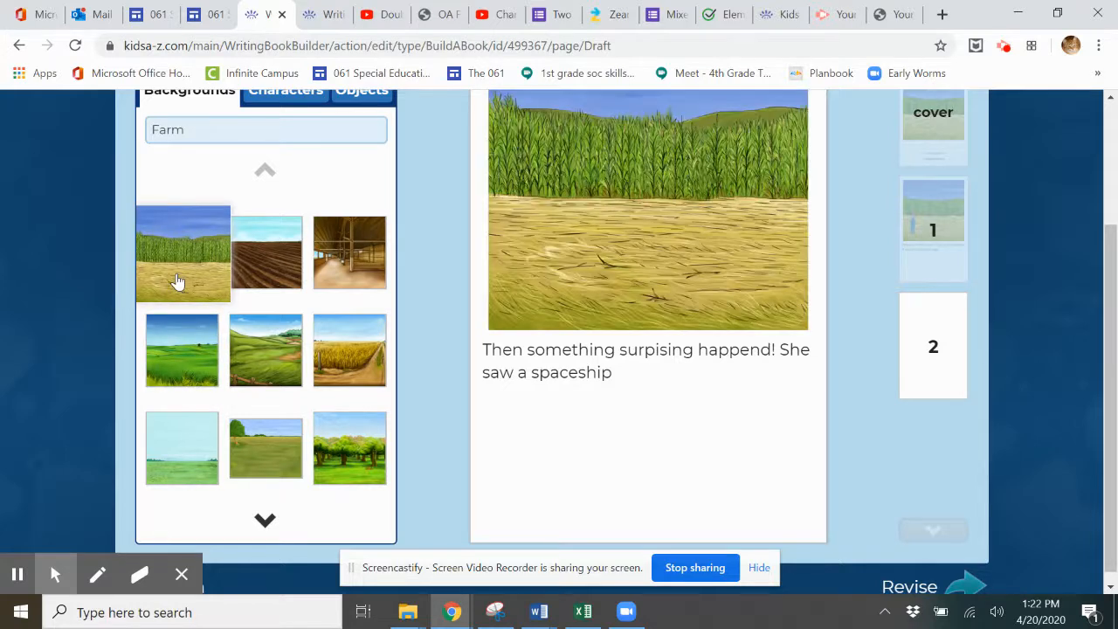
{"action": "left_click", "coordinate": [274, 102]}
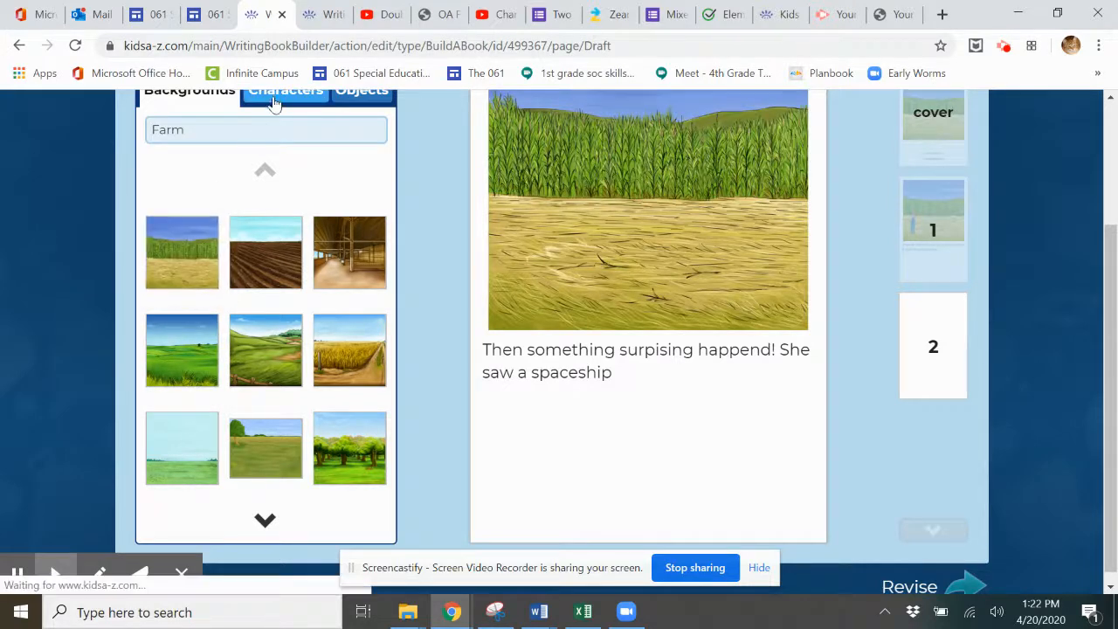
{"action": "left_click_drag", "start_coordinate": [183, 230], "coordinate": [522, 170]}
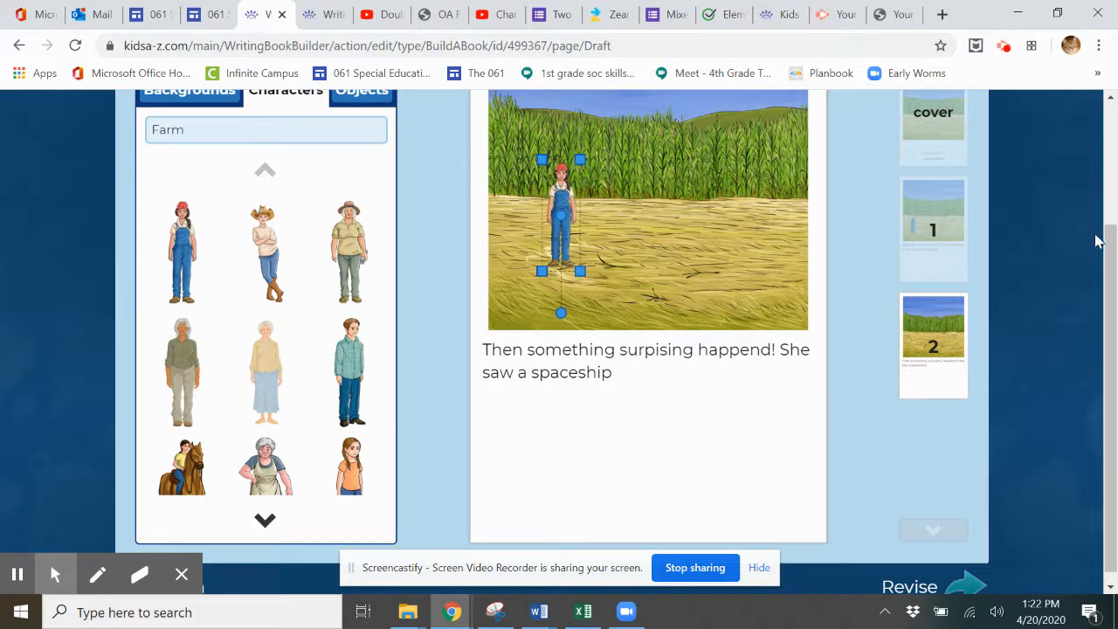
{"action": "left_click_drag", "start_coordinate": [1111, 260], "coordinate": [1105, 186]}
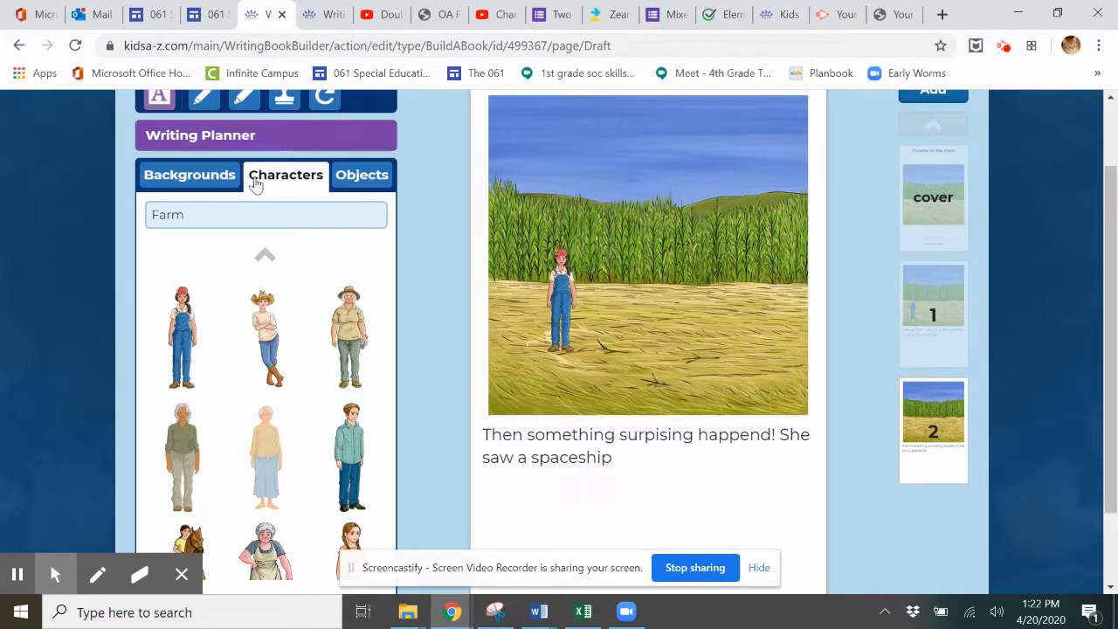
Step: Show objects instead of characters and pick the Sci Fi category
{"action": "left_click", "coordinate": [352, 178]}
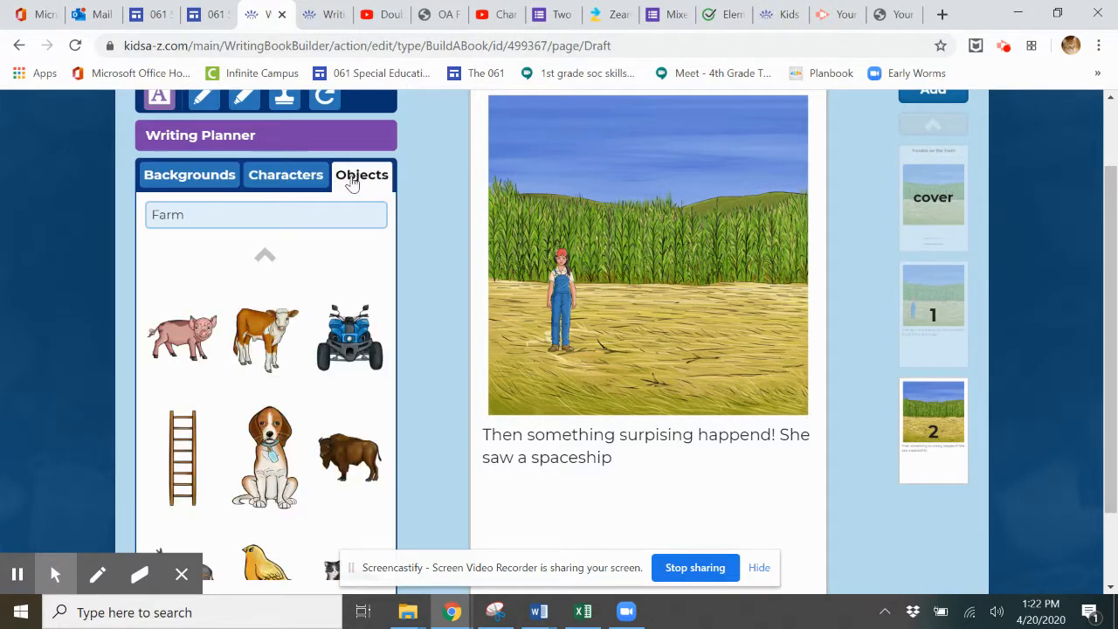
{"action": "left_click", "coordinate": [186, 221]}
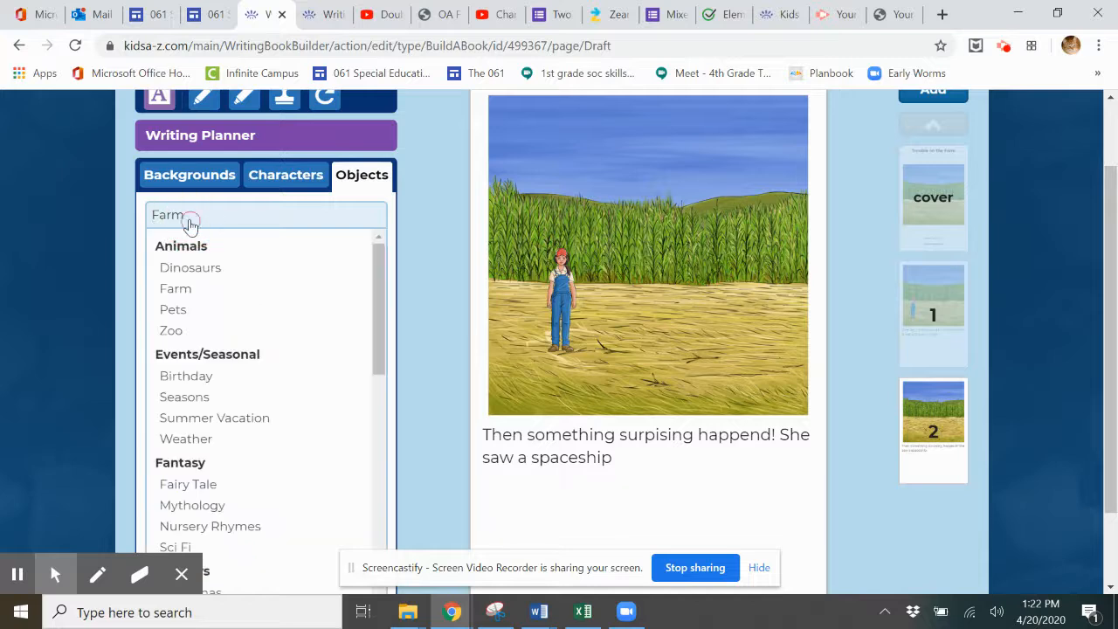
{"action": "left_click_drag", "start_coordinate": [381, 265], "coordinate": [380, 327]}
{"action": "left_click", "coordinate": [194, 372]}
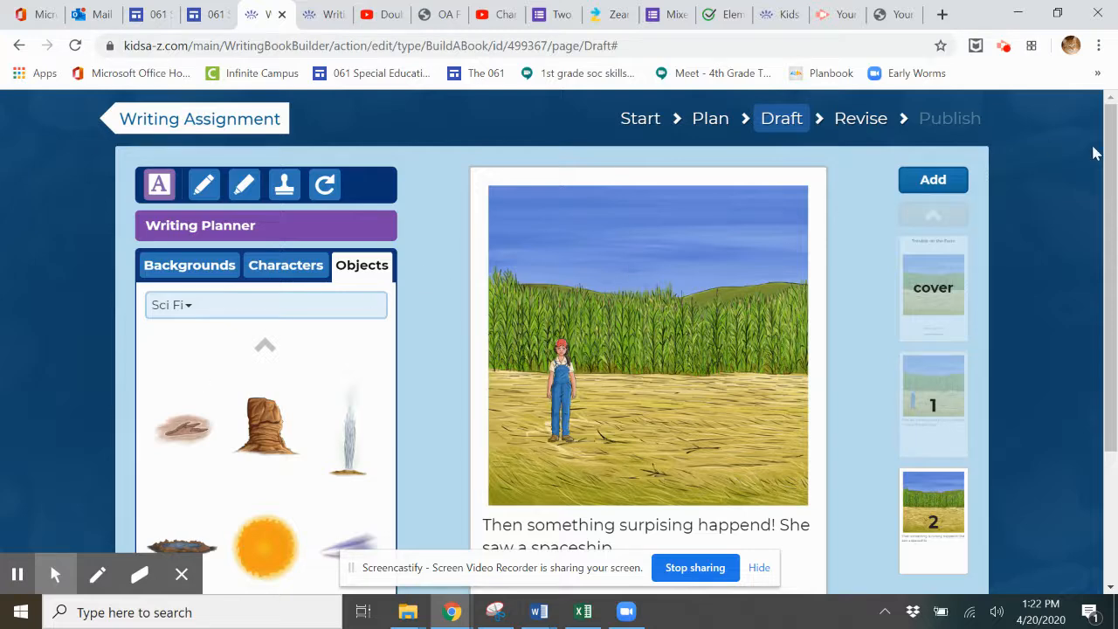
Step: Place a Sci Fi spaceship on page 2 and position it in the sky above the cornfield
{"action": "left_click_drag", "start_coordinate": [1109, 151], "coordinate": [1111, 315]}
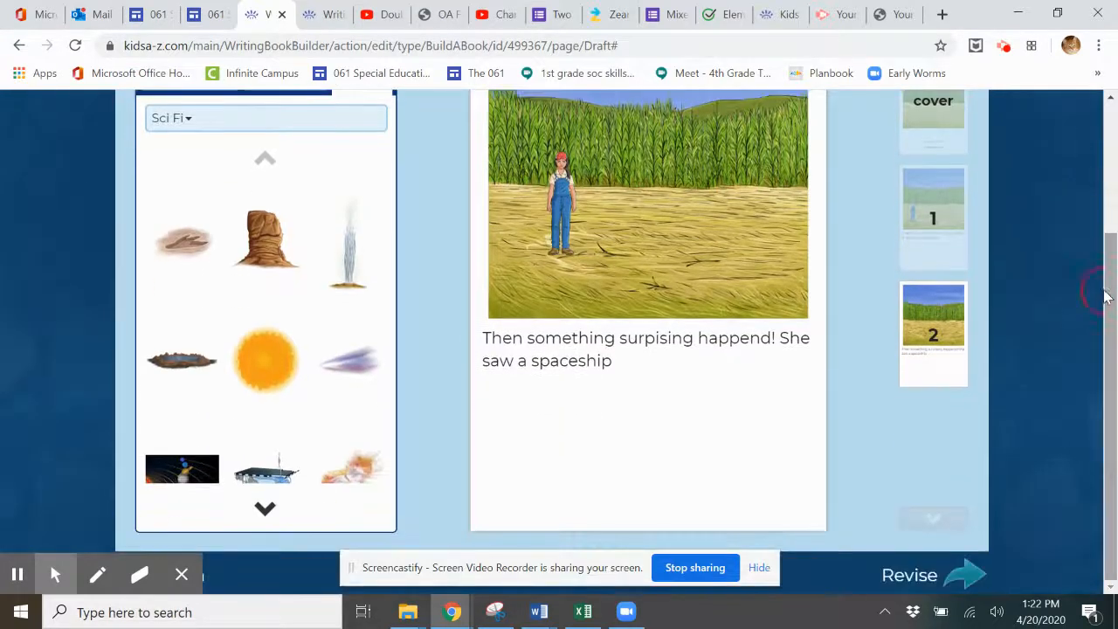
{"action": "left_click", "coordinate": [264, 511]}
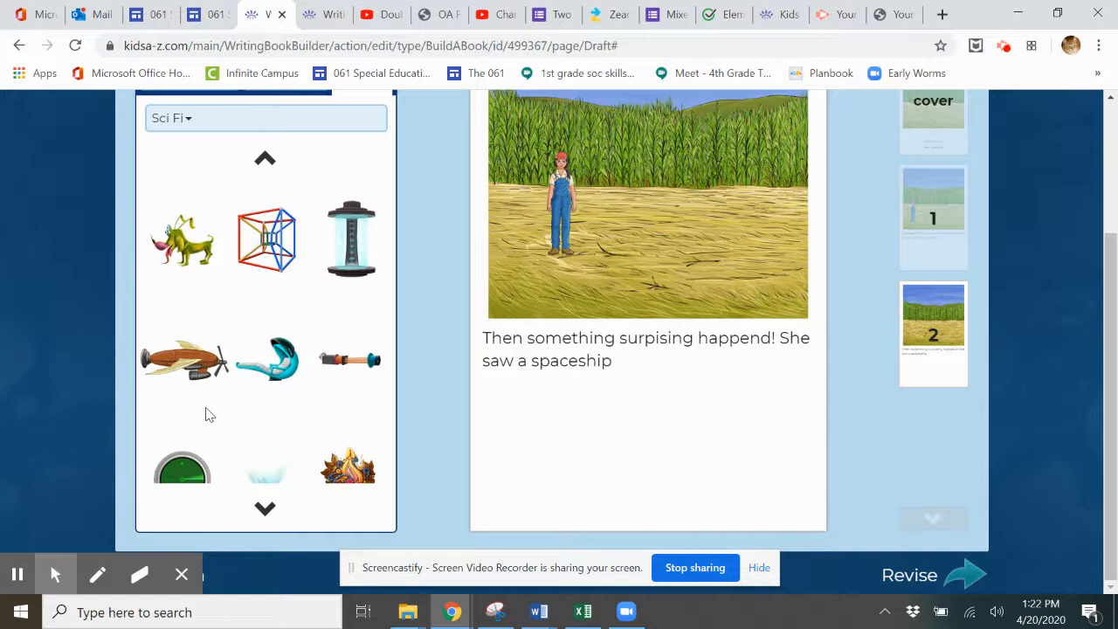
{"action": "mouse_move", "coordinate": [265, 510]}
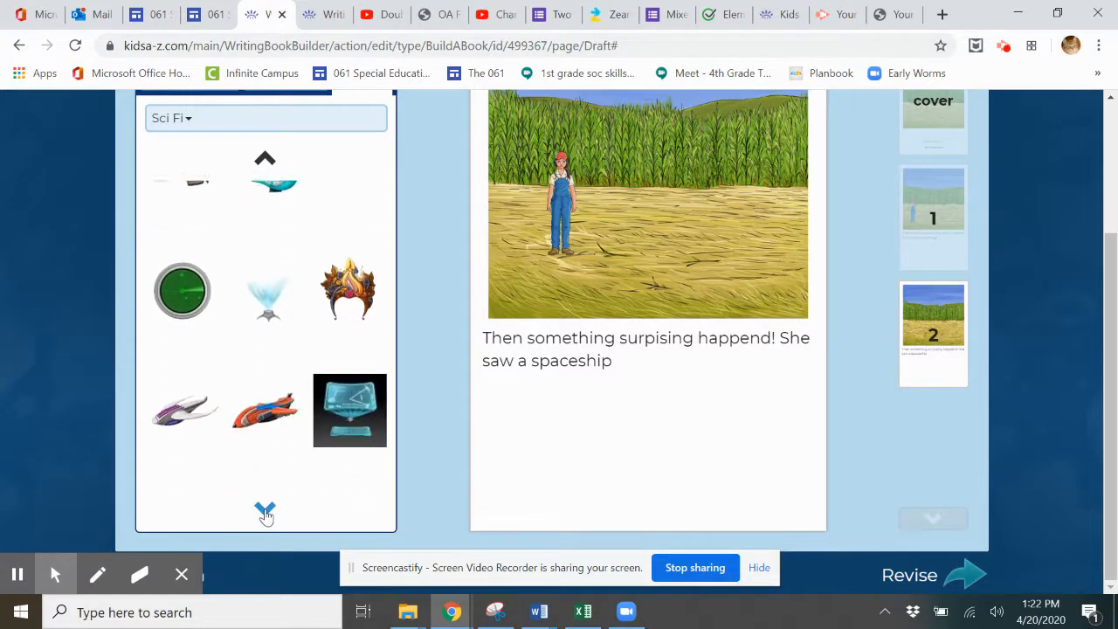
{"action": "left_click_drag", "start_coordinate": [171, 331], "coordinate": [650, 164]}
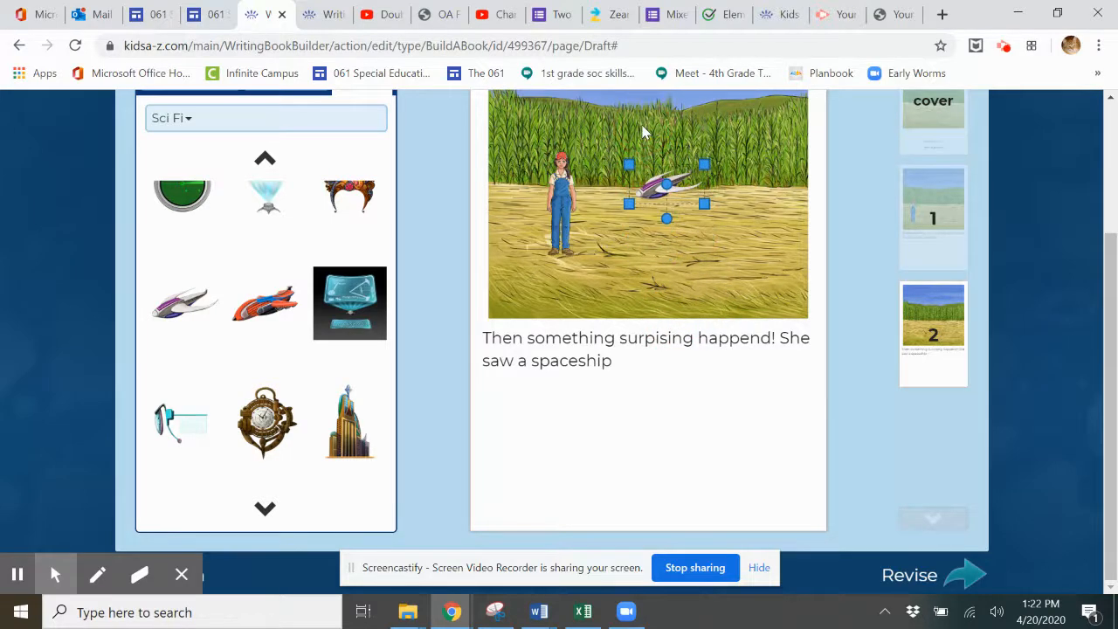
{"action": "left_click_drag", "start_coordinate": [1107, 375], "coordinate": [1082, 255]}
{"action": "left_click_drag", "start_coordinate": [663, 365], "coordinate": [684, 218]}
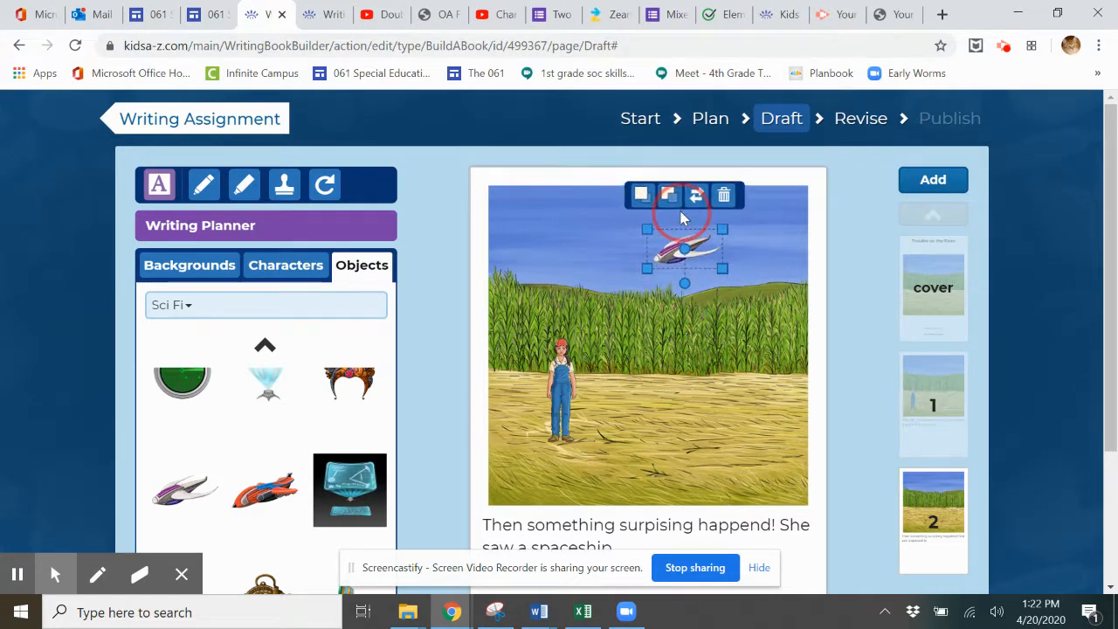
{"action": "left_click", "coordinate": [682, 402]}
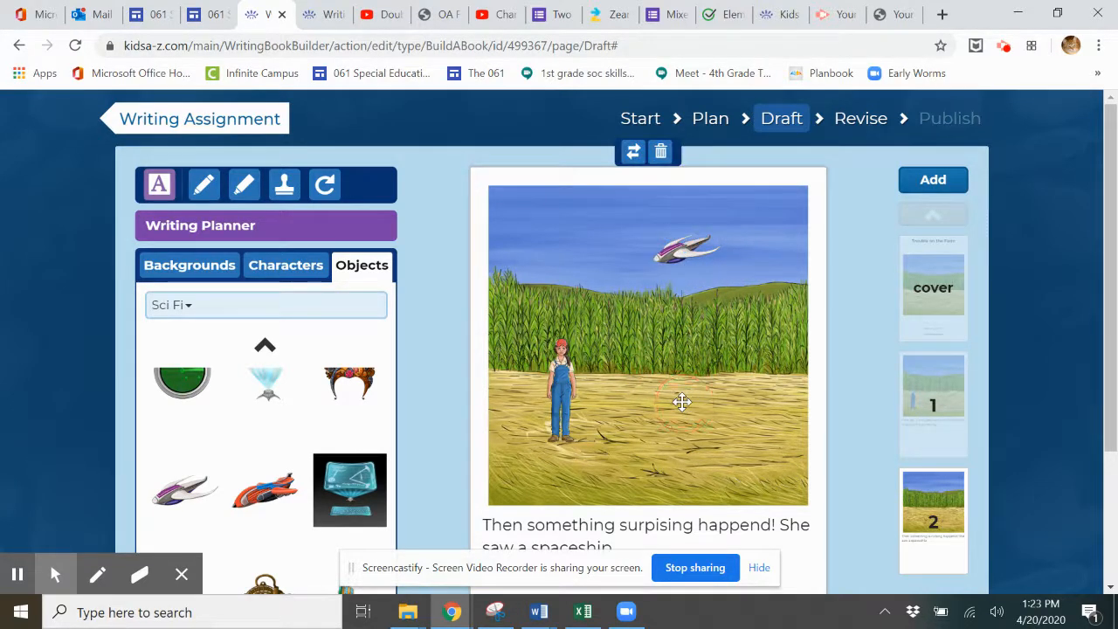
{"action": "left_click_drag", "start_coordinate": [1111, 312], "coordinate": [1117, 374]}
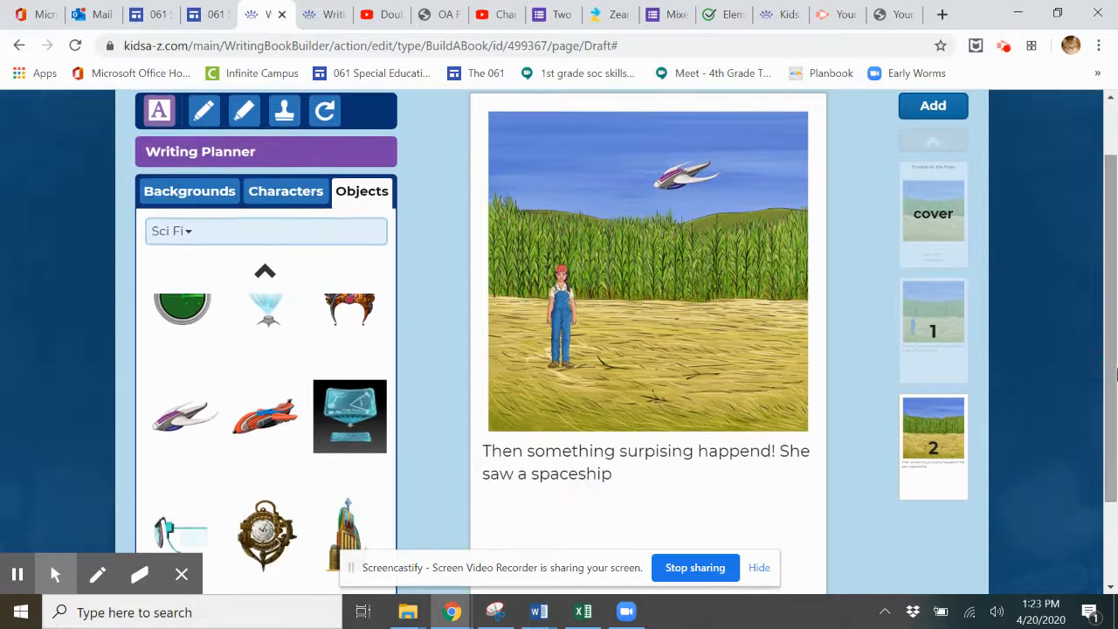
Step: Add a blank page 3 to the book, then advance it to the Revise stage
{"action": "left_click", "coordinate": [950, 115]}
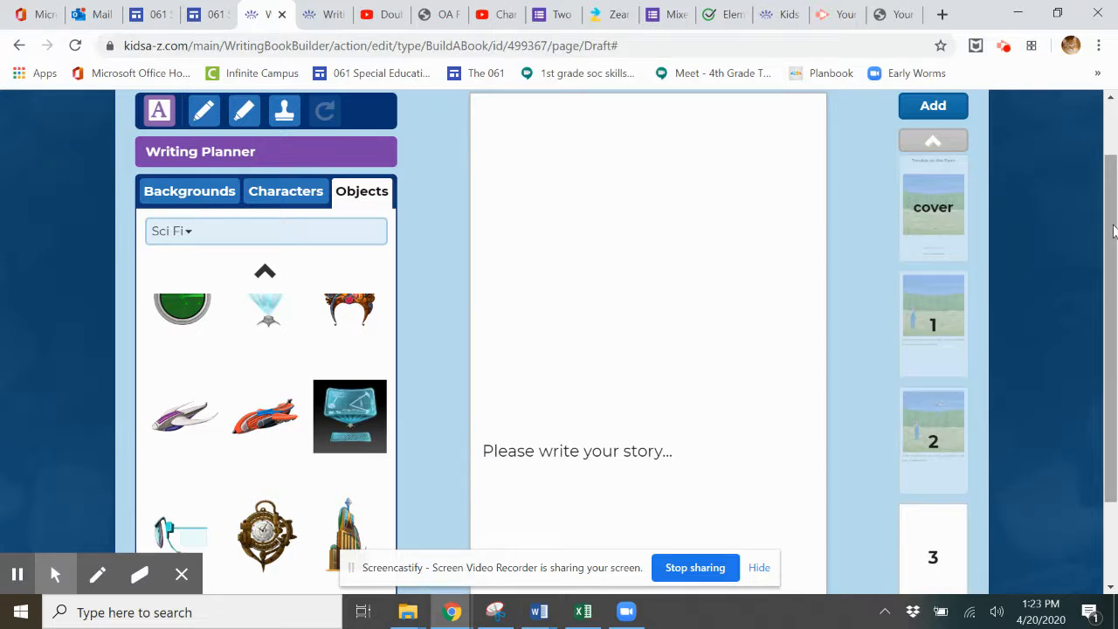
{"action": "scroll", "coordinate": [1113, 235], "scroll_direction": "down", "scroll_amount": 1}
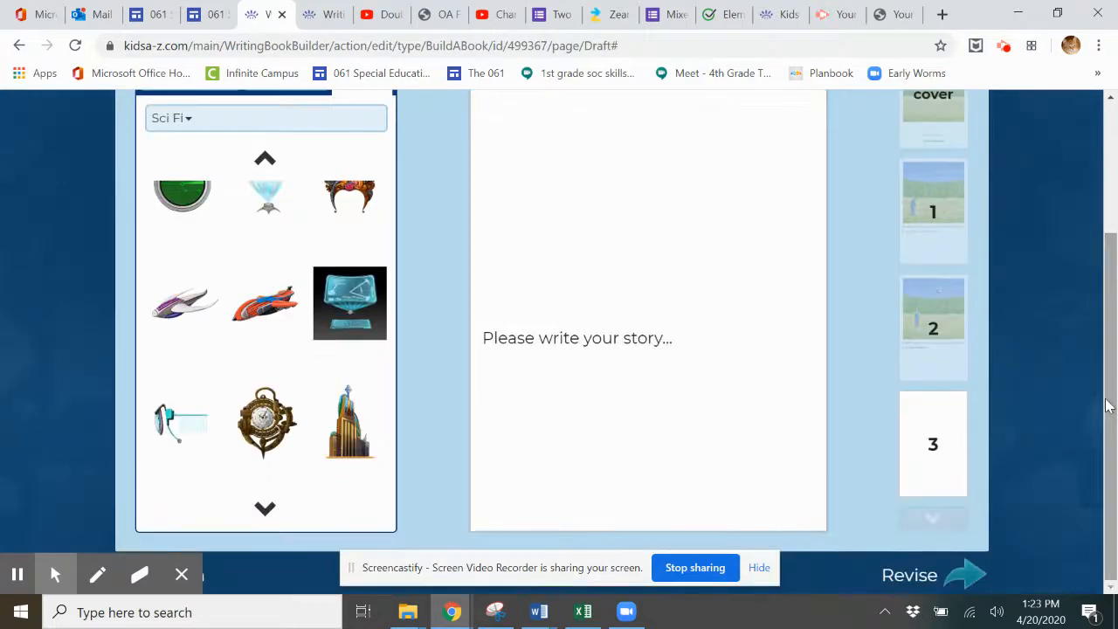
{"action": "left_click", "coordinate": [955, 577]}
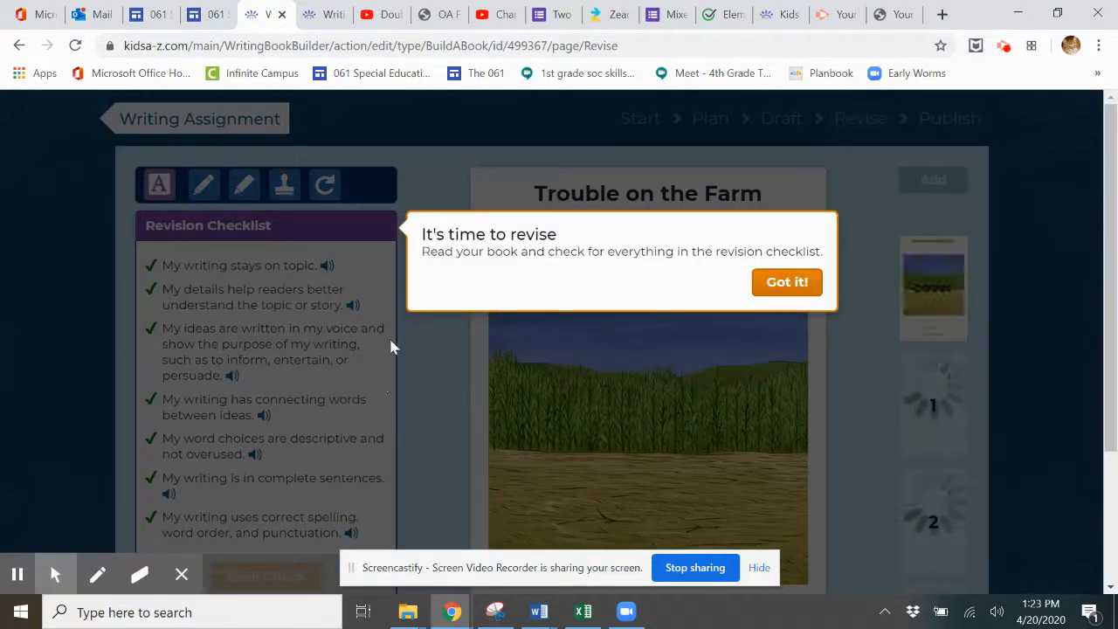
Step: Dismiss the revise reminder, publish 'Trouble on the Farm' and confirm sending it to the teacher
{"action": "left_click", "coordinate": [789, 278]}
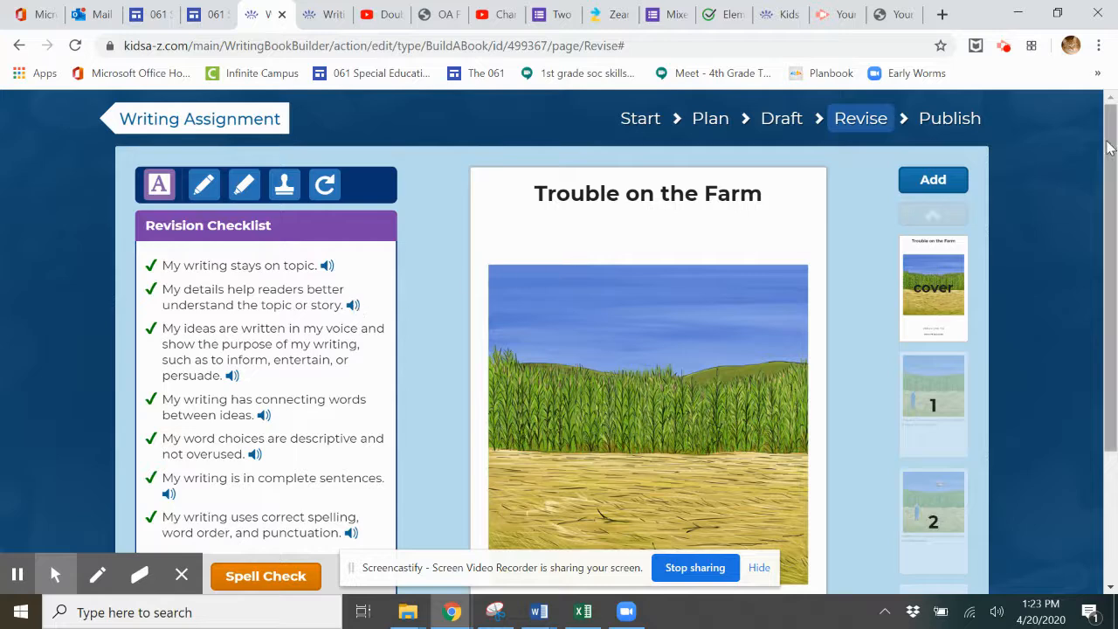
{"action": "left_click_drag", "start_coordinate": [1109, 146], "coordinate": [1113, 349]}
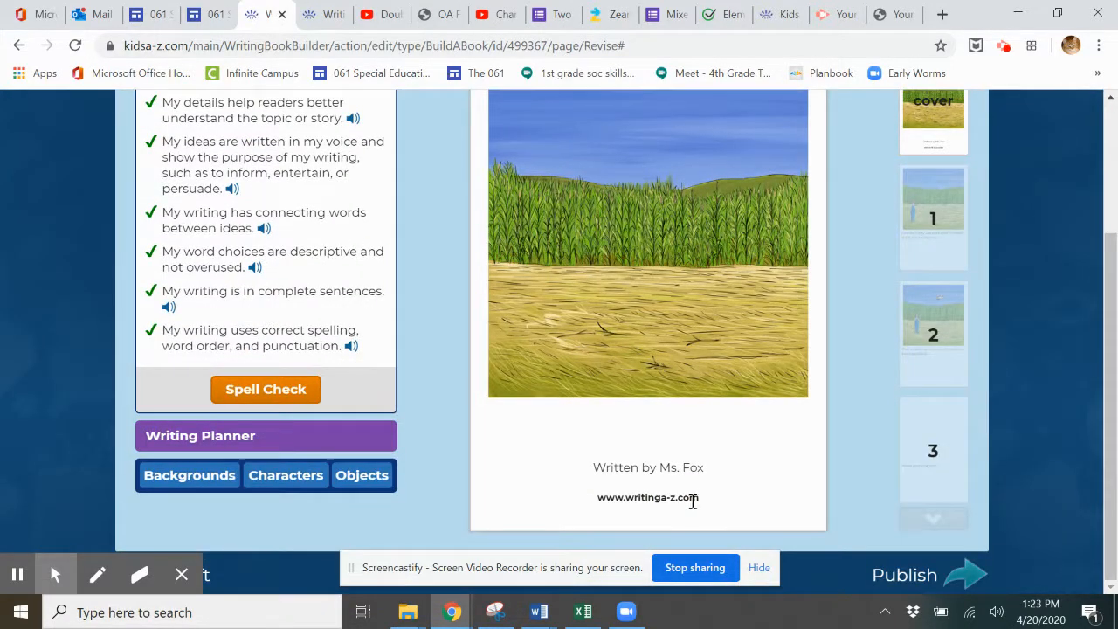
{"action": "left_click", "coordinate": [952, 576]}
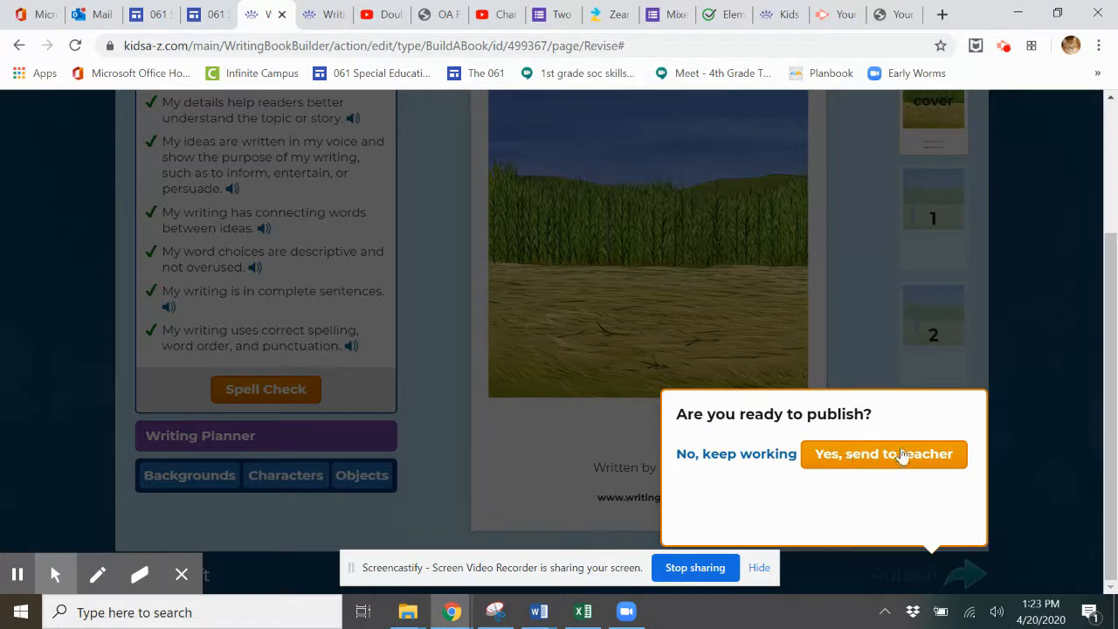
{"action": "left_click", "coordinate": [881, 460]}
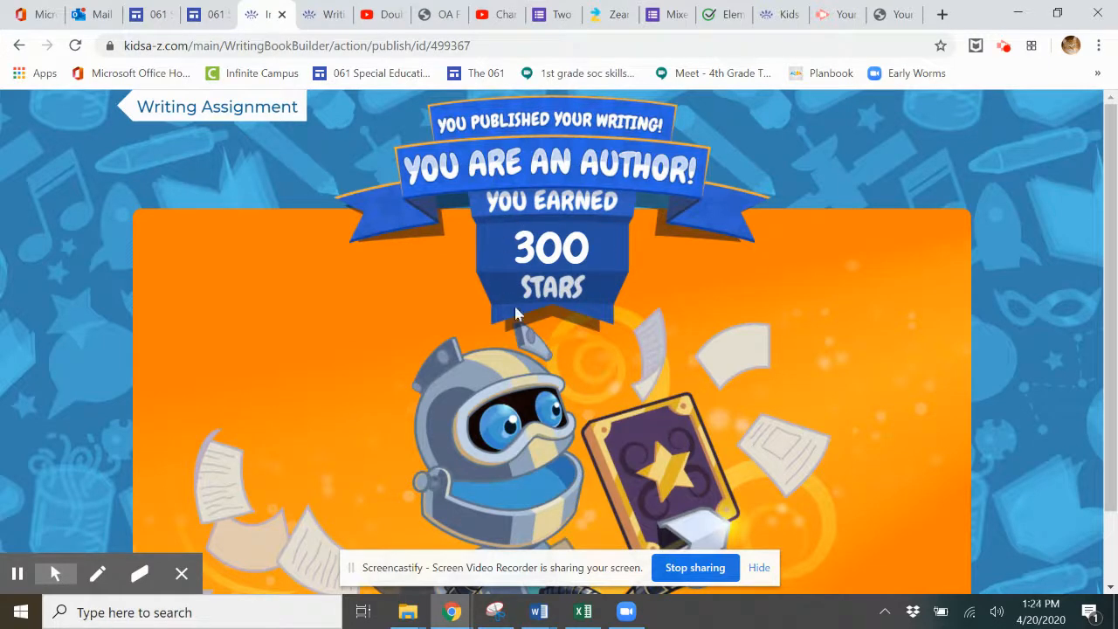
Step: Review the 'You are an author!' page with its 300 stars, then return to the student home page
{"action": "left_click_drag", "start_coordinate": [1114, 131], "coordinate": [1115, 281]}
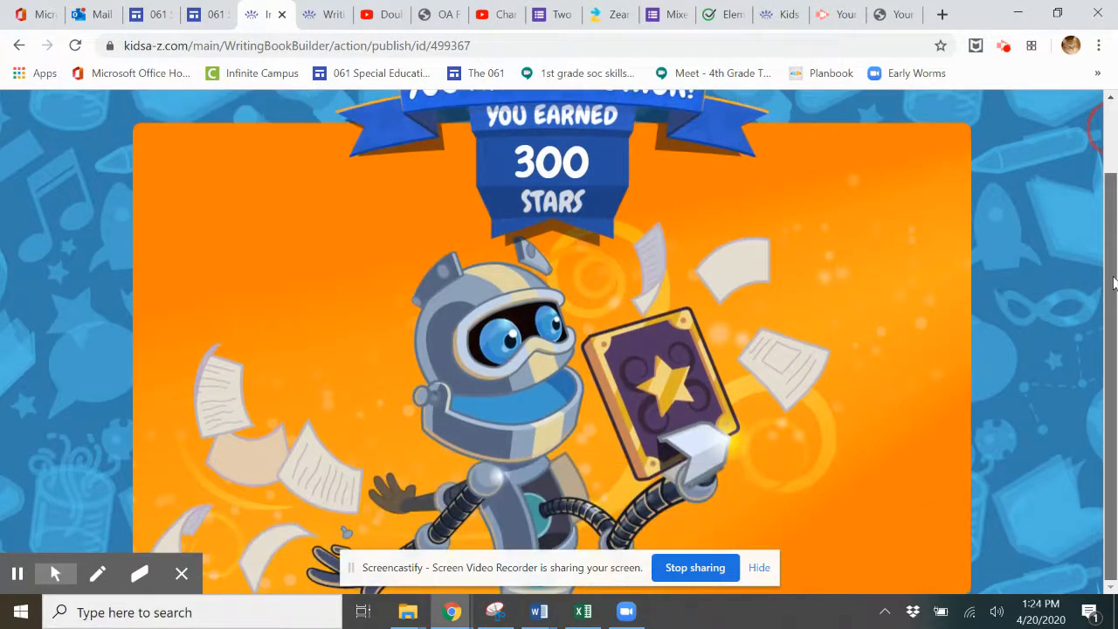
{"action": "left_click_drag", "start_coordinate": [1110, 260], "coordinate": [1097, 131]}
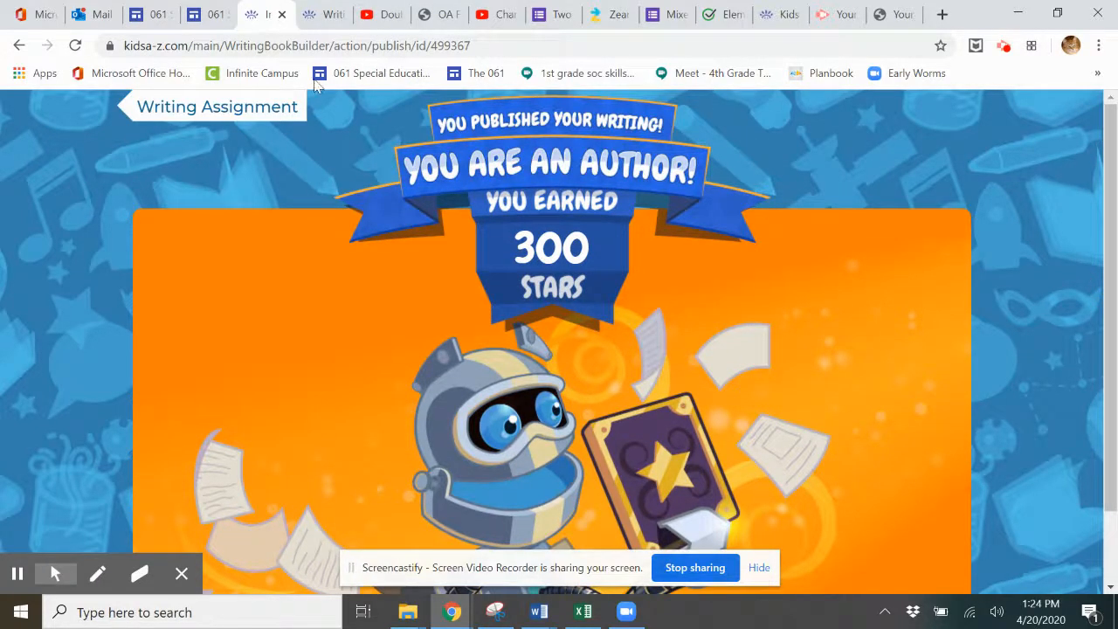
{"action": "left_click", "coordinate": [210, 109]}
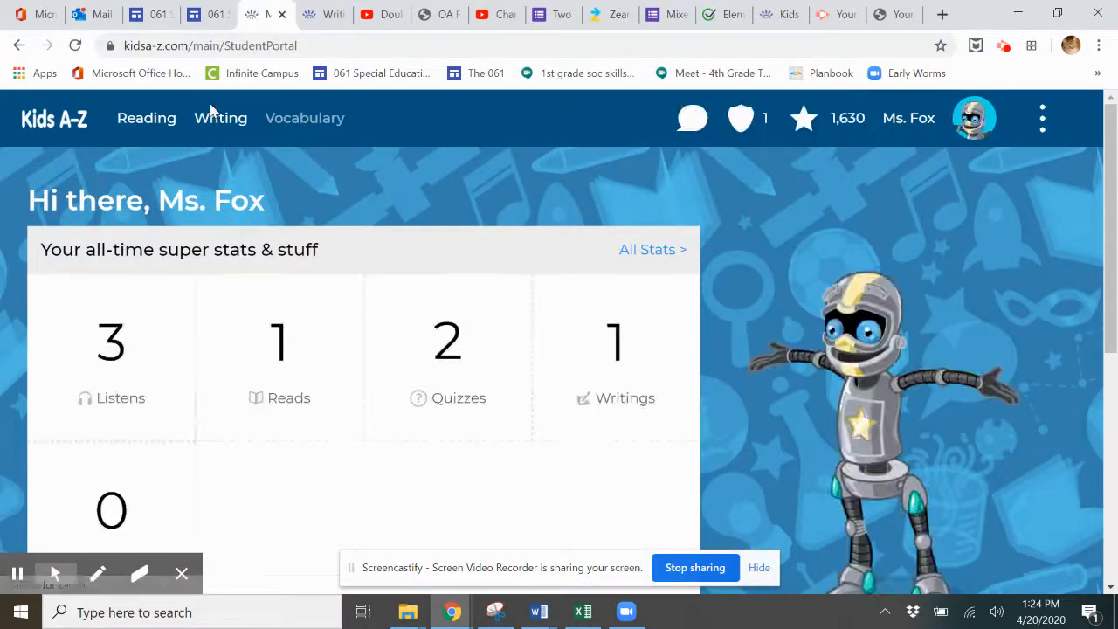
Step: Scroll the student home page down to the recent assignments and back up to the all-time stats
{"action": "left_click_drag", "start_coordinate": [1106, 133], "coordinate": [1115, 361]}
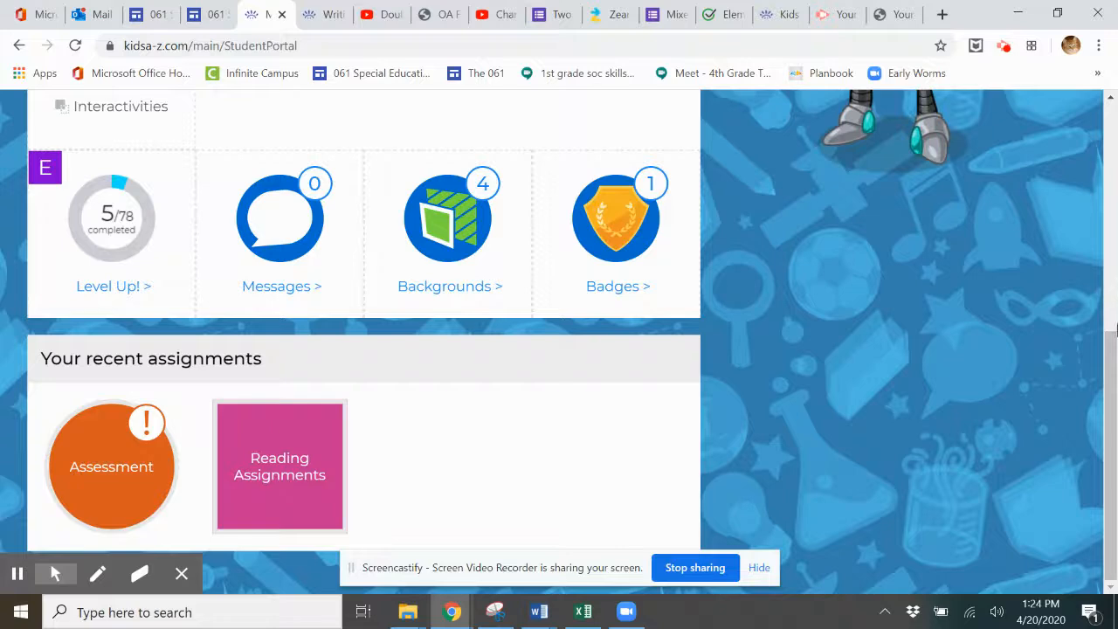
{"action": "left_click_drag", "start_coordinate": [1115, 376], "coordinate": [1112, 128]}
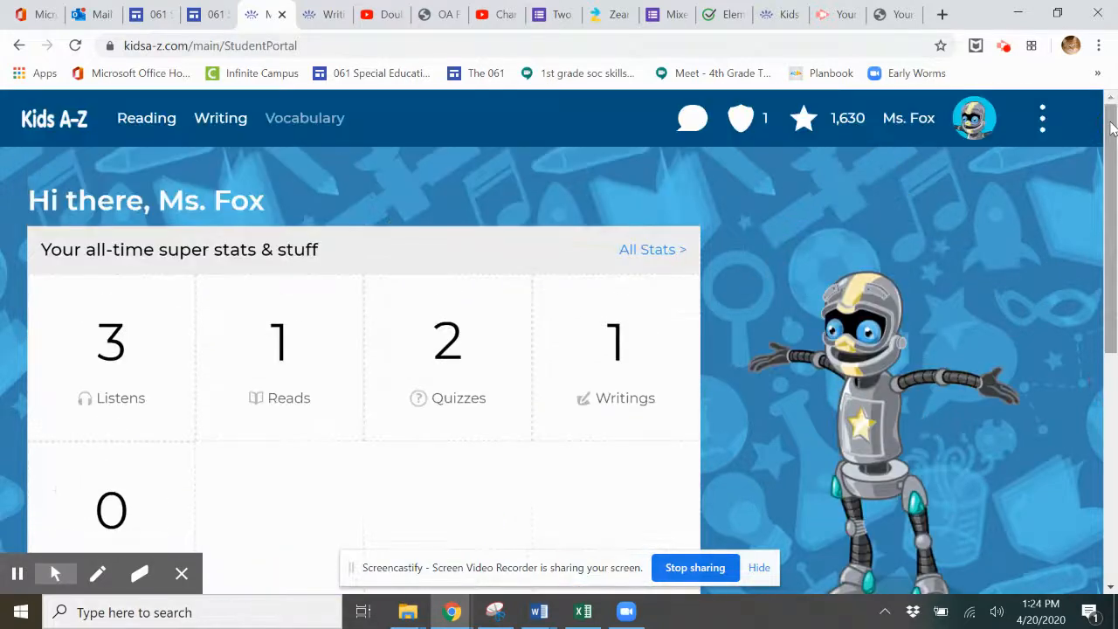